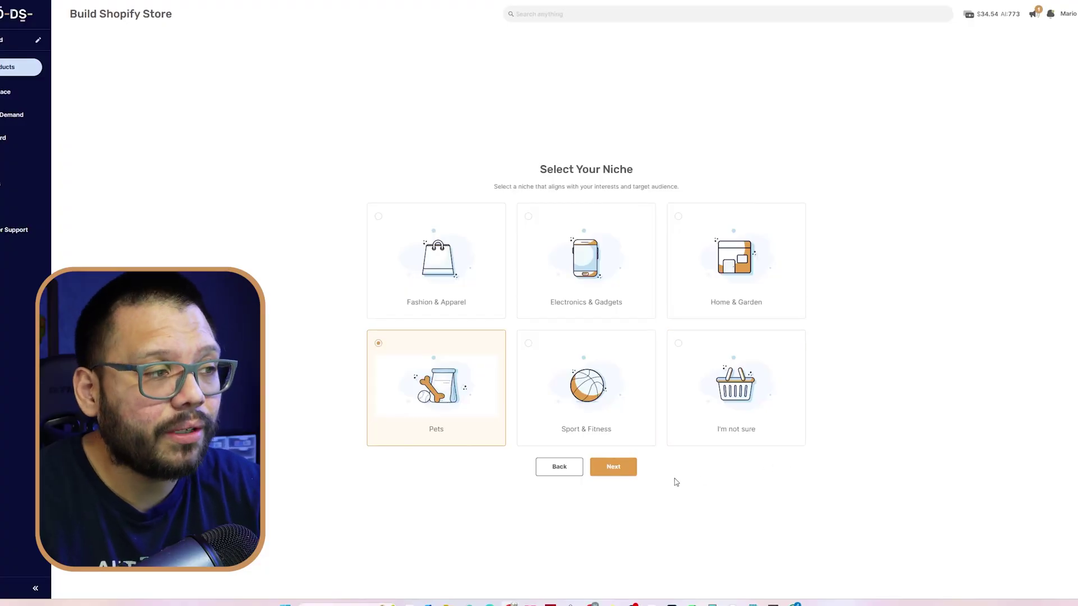
Start building the Pets-niche store with the AutoDS AI store builder
{"action": "left_click", "coordinate": [622, 474]}
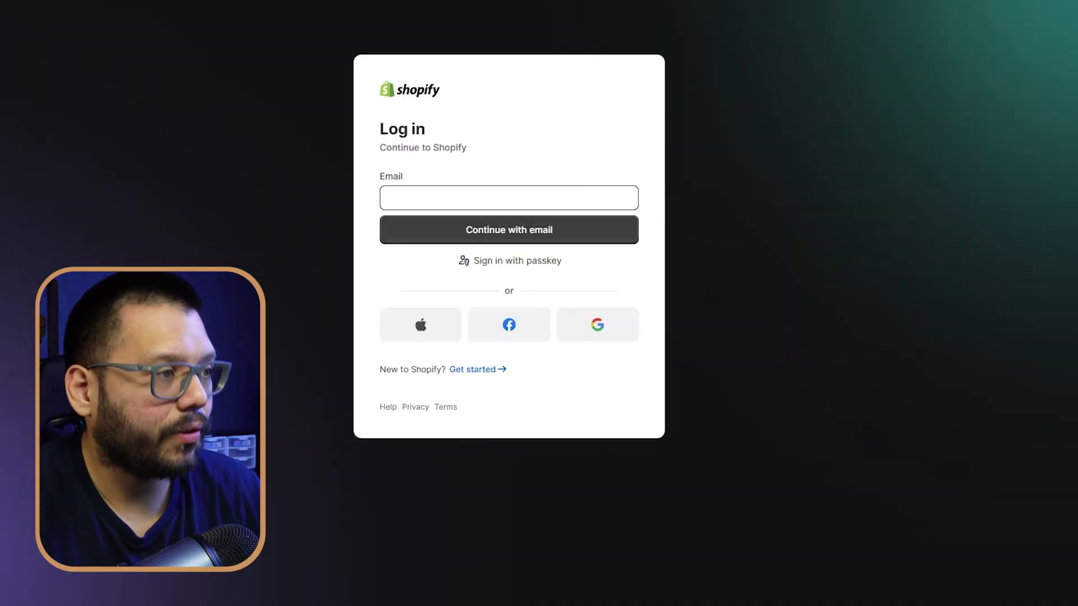
Log in to Shopify with the pasted store e-mail, keeping the store password copied
{"action": "left_click", "coordinate": [509, 197]}
{"action": "key", "text": "ctrl+v"}
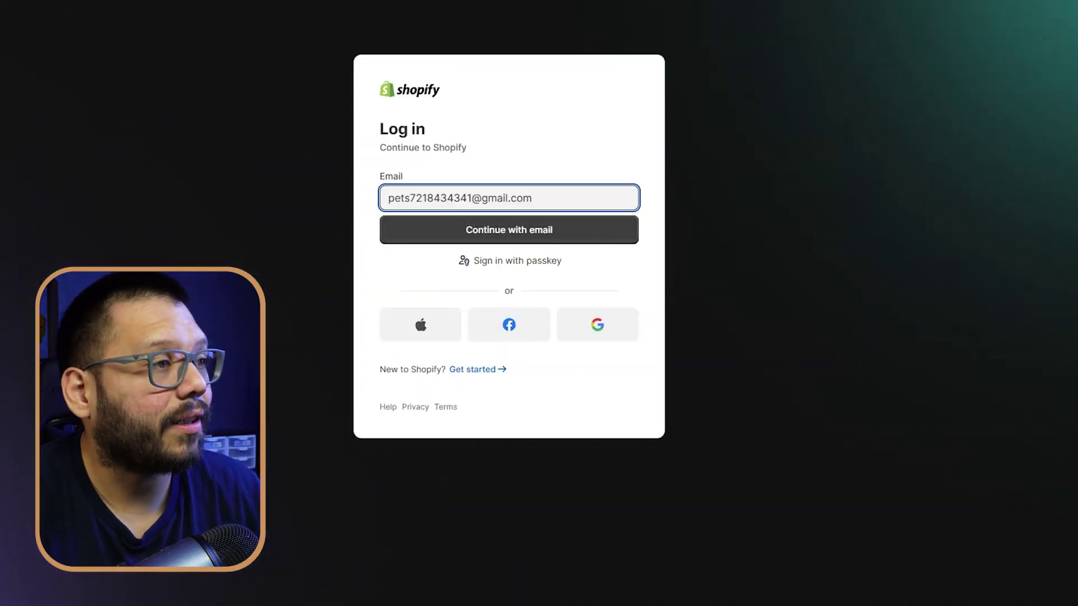
{"action": "left_click", "coordinate": [476, 198]}
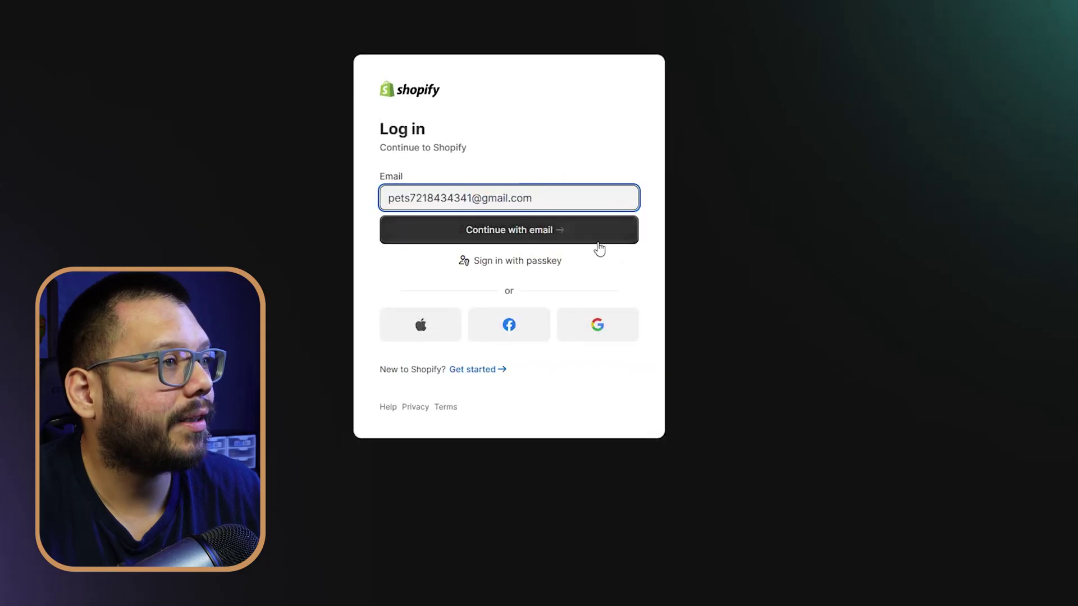
{"action": "left_click", "coordinate": [597, 245]}
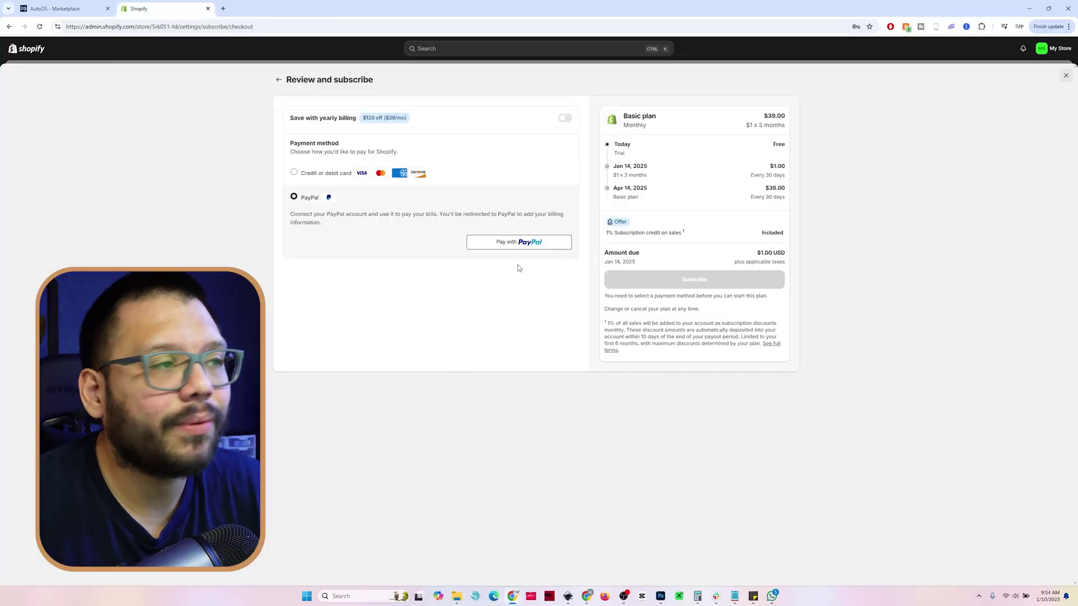
Pay for the Basic plan with PayPal and save the autofilled business address
{"action": "left_click", "coordinate": [517, 241]}
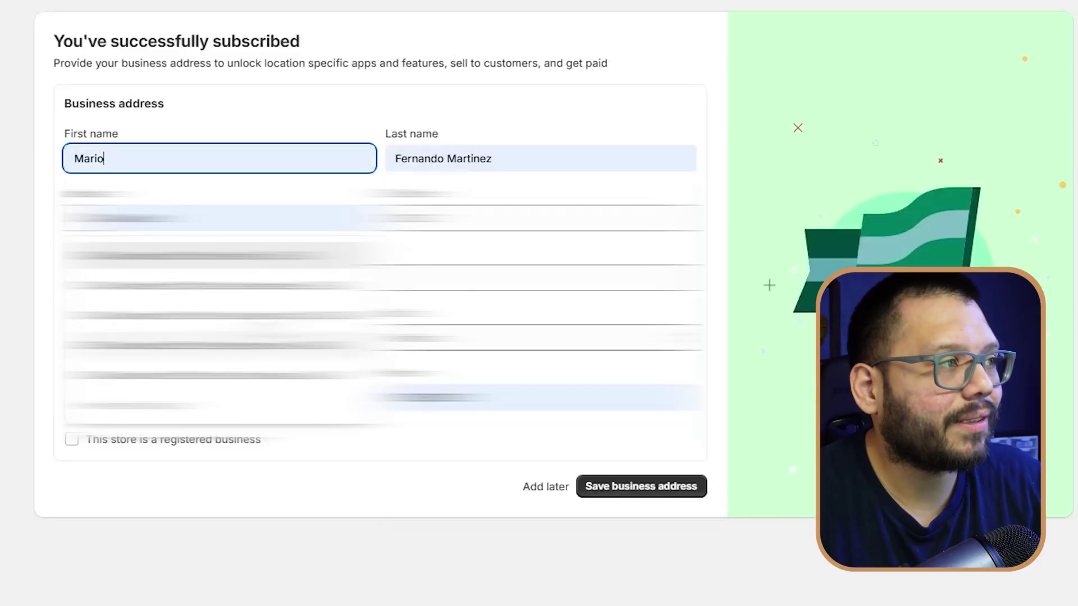
{"action": "key", "text": "Tab"}
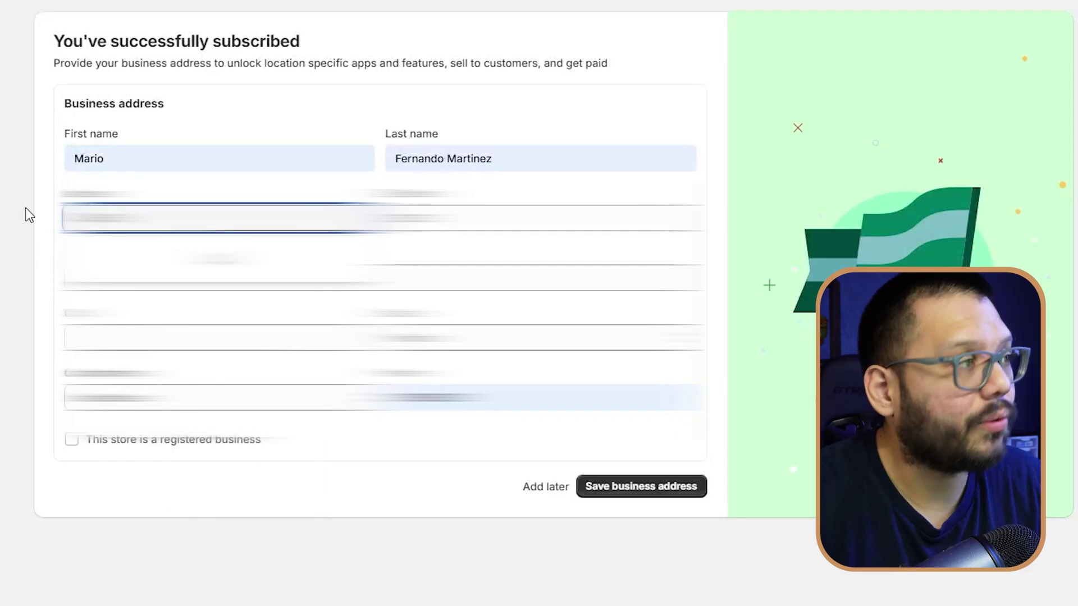
{"action": "left_click", "coordinate": [141, 247]}
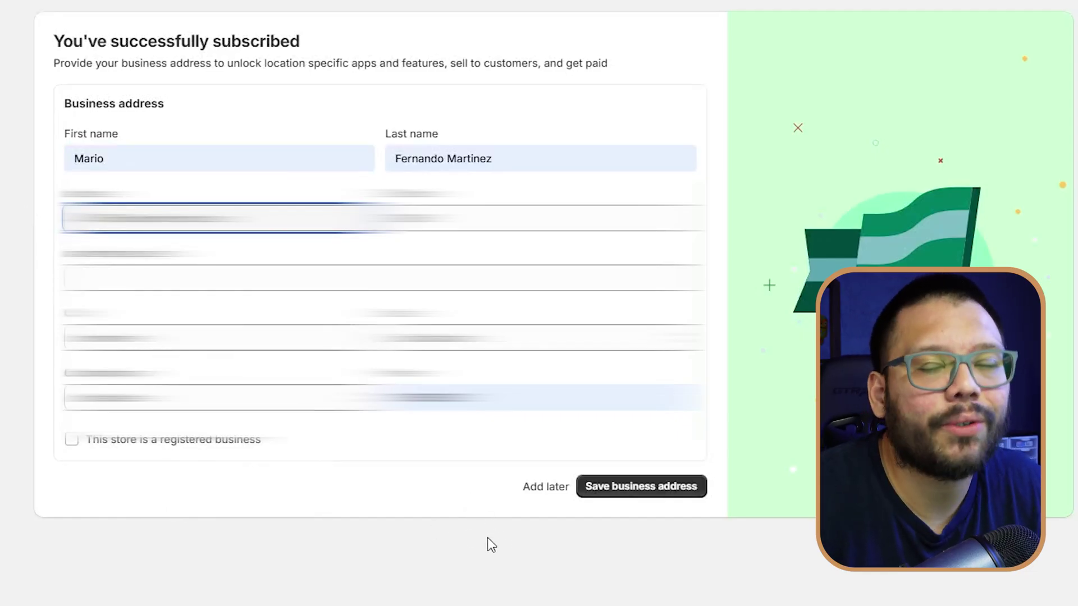
{"action": "left_click", "coordinate": [633, 491]}
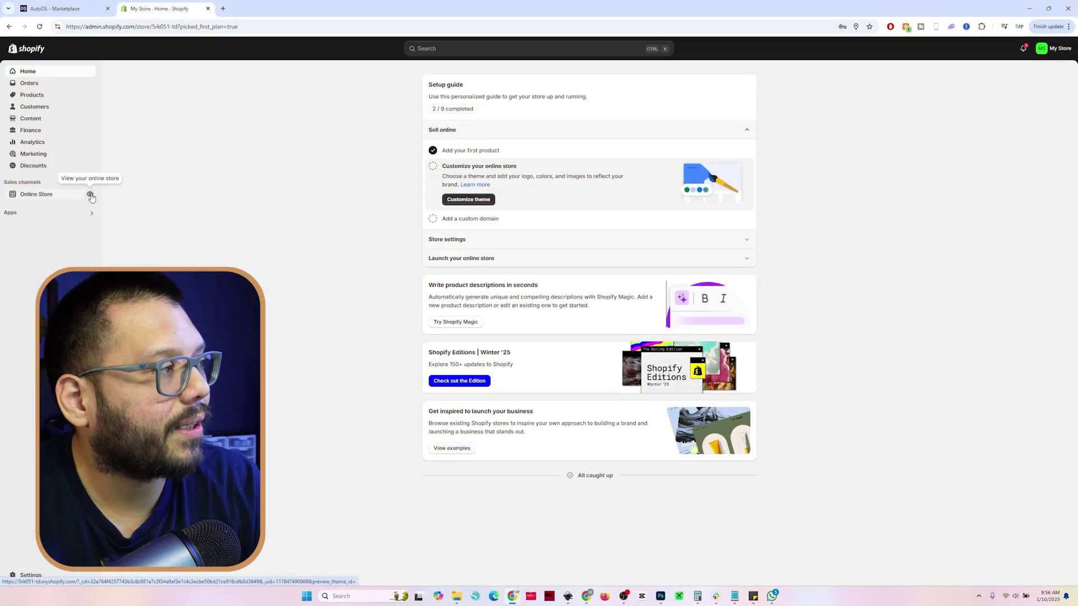
Open the live Pet Paradise storefront in a new tab and scroll through it
{"action": "left_click", "coordinate": [90, 195]}
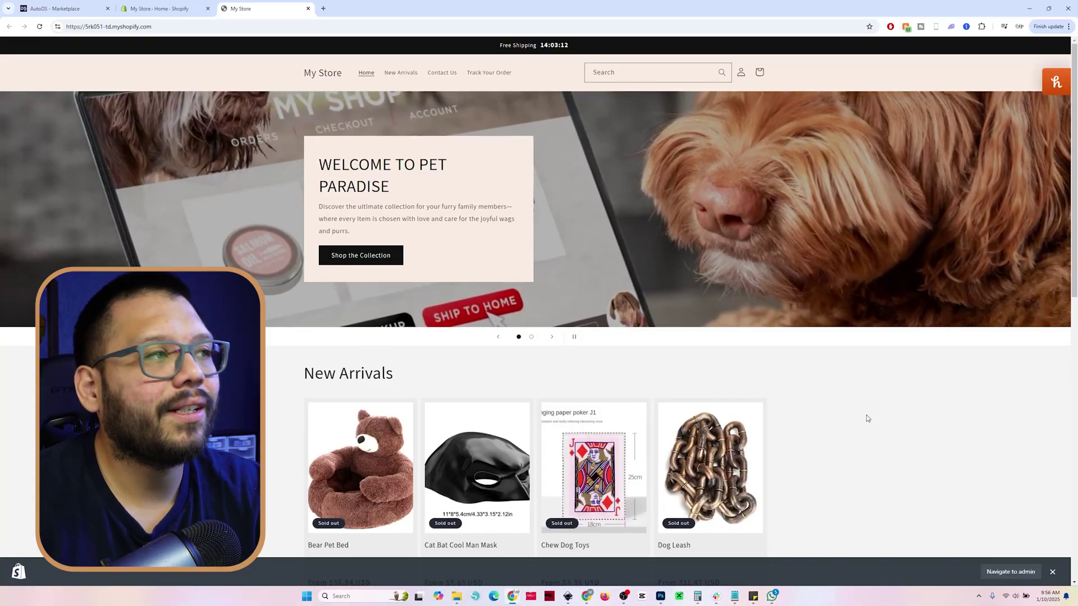
{"action": "scroll", "coordinate": [868, 416], "scroll_direction": "down", "scroll_amount": 10}
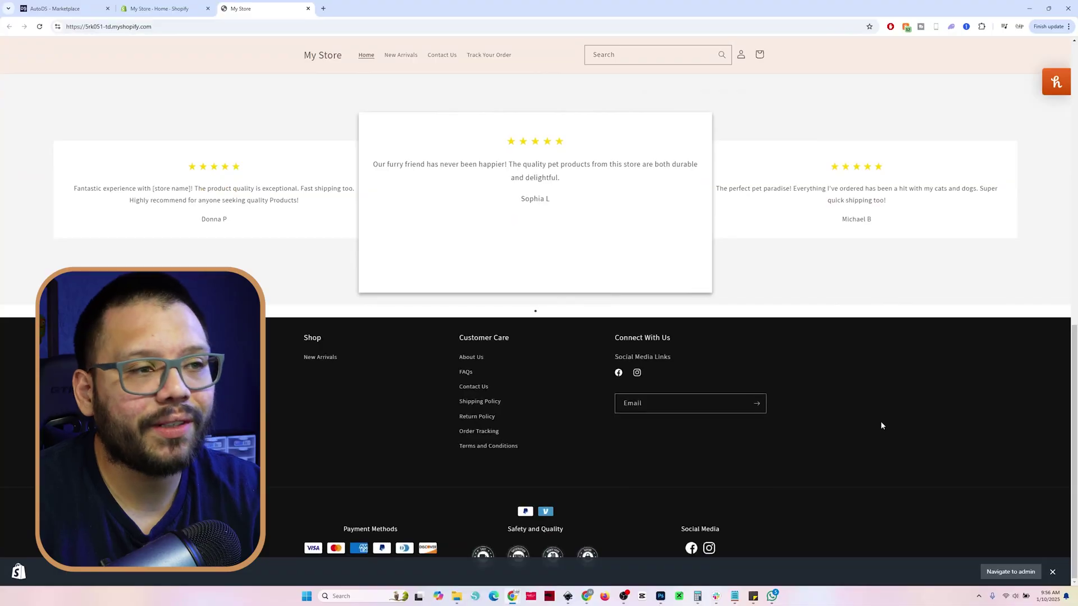
{"action": "scroll", "coordinate": [880, 426], "scroll_direction": "up", "scroll_amount": 10}
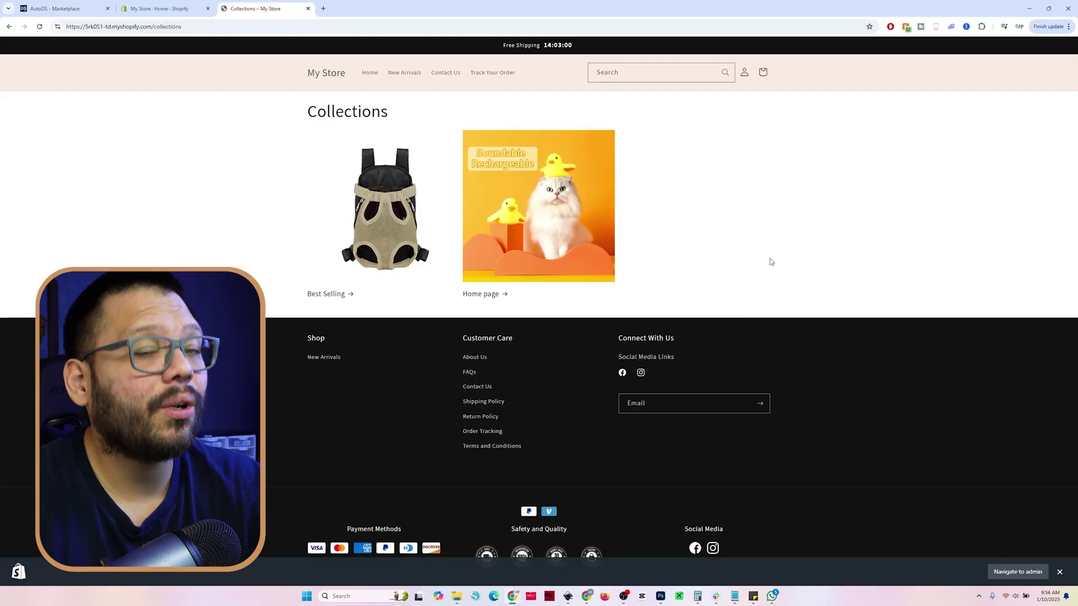
Return to the storefront home page and look over the hero slide and New Arrivals
{"action": "key", "text": "alt+Left"}
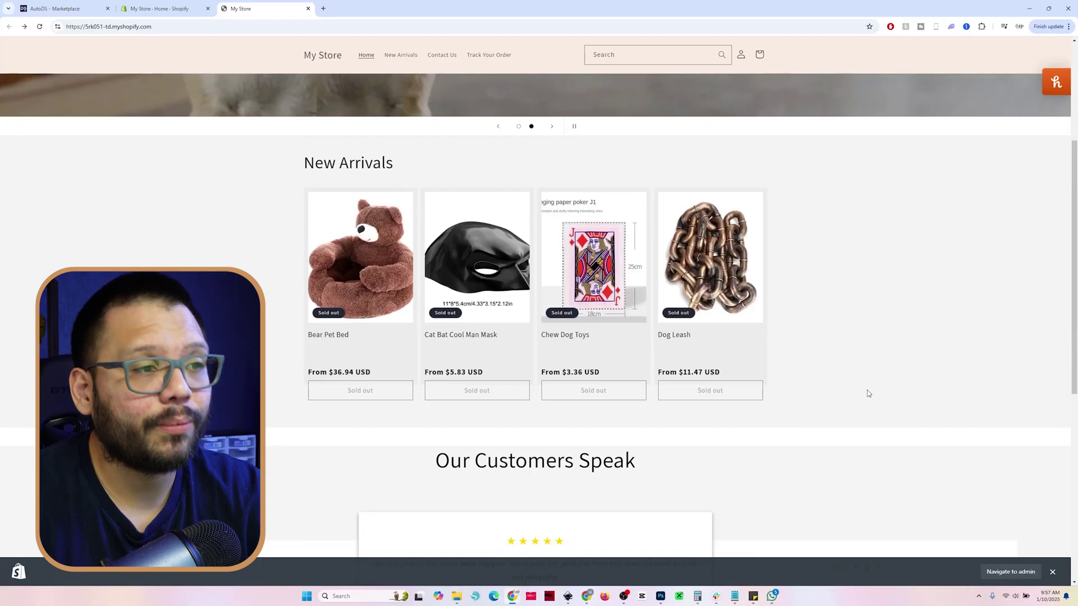
{"action": "scroll", "coordinate": [868, 393], "scroll_direction": "down", "scroll_amount": 7}
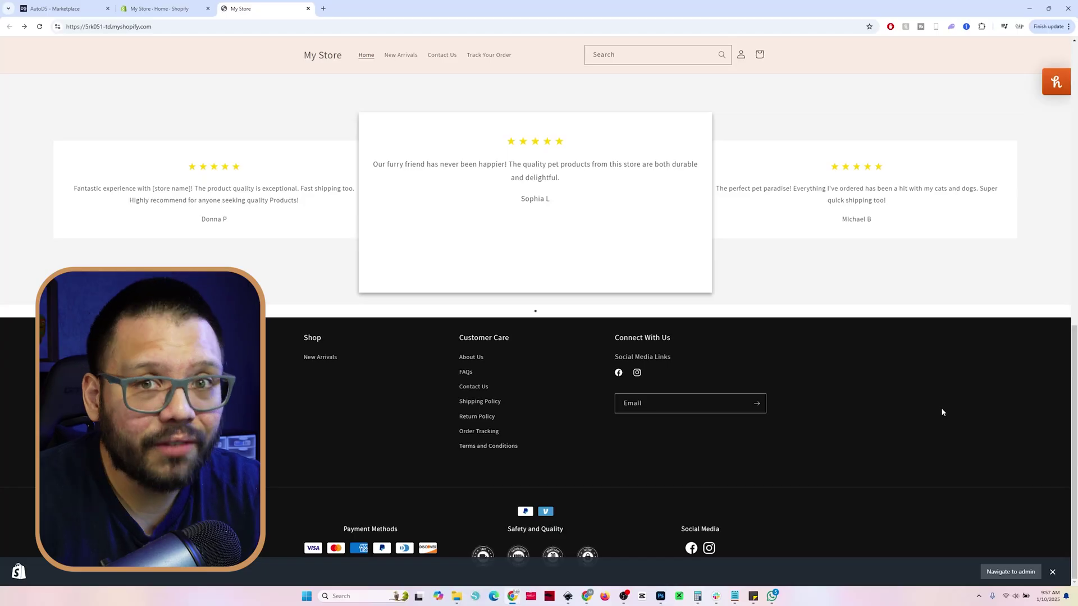
{"action": "scroll", "coordinate": [849, 427], "scroll_direction": "up", "scroll_amount": 15}
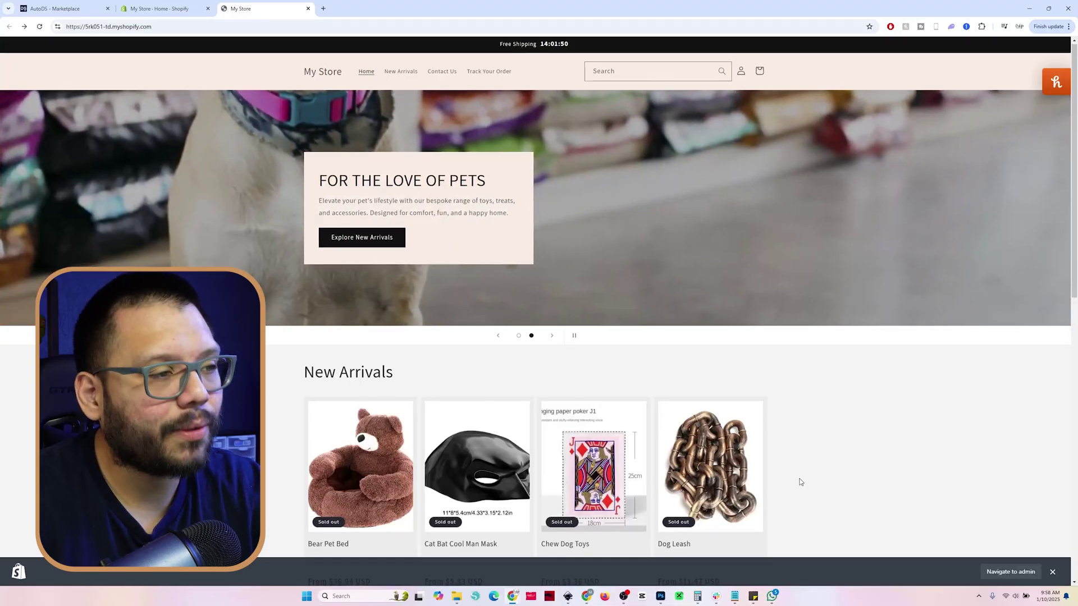
{"action": "scroll", "coordinate": [835, 483], "scroll_direction": "down", "scroll_amount": 4}
Return to the My Store - Home admin tab with the setup guide
{"action": "scroll", "coordinate": [842, 487], "scroll_direction": "up", "scroll_amount": 4}
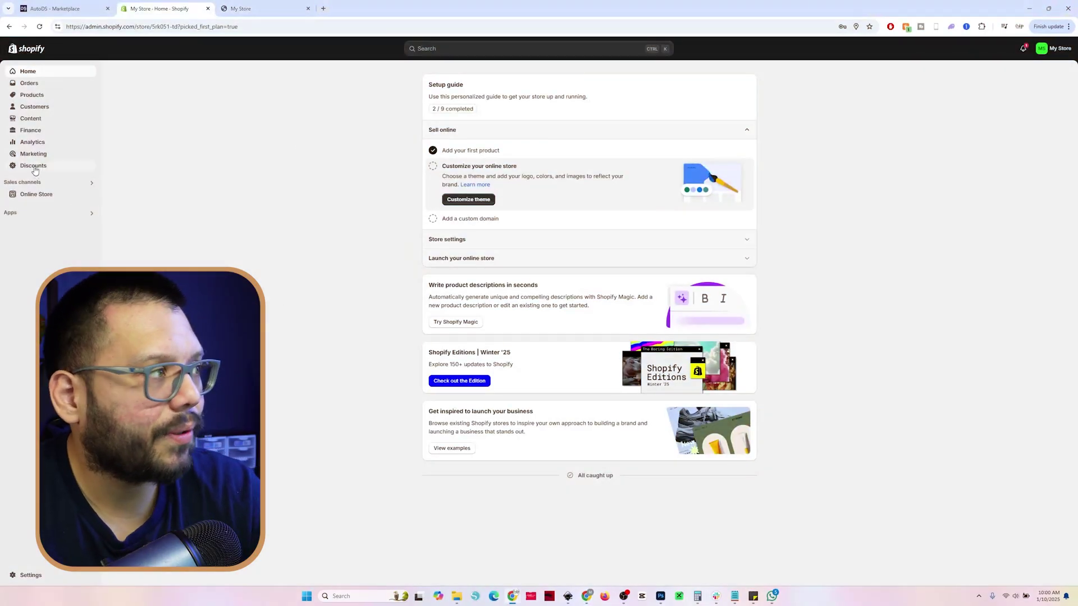
Open the Pets Theme in the theme editor and select a home-page slideshow slide
{"action": "left_click", "coordinate": [42, 195]}
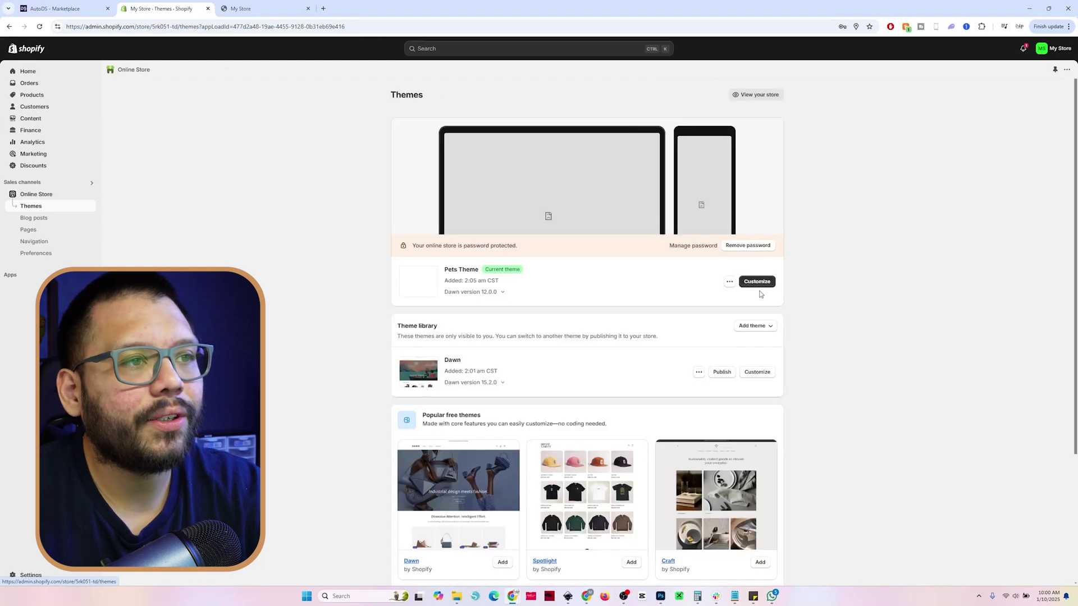
{"action": "left_click", "coordinate": [757, 281]}
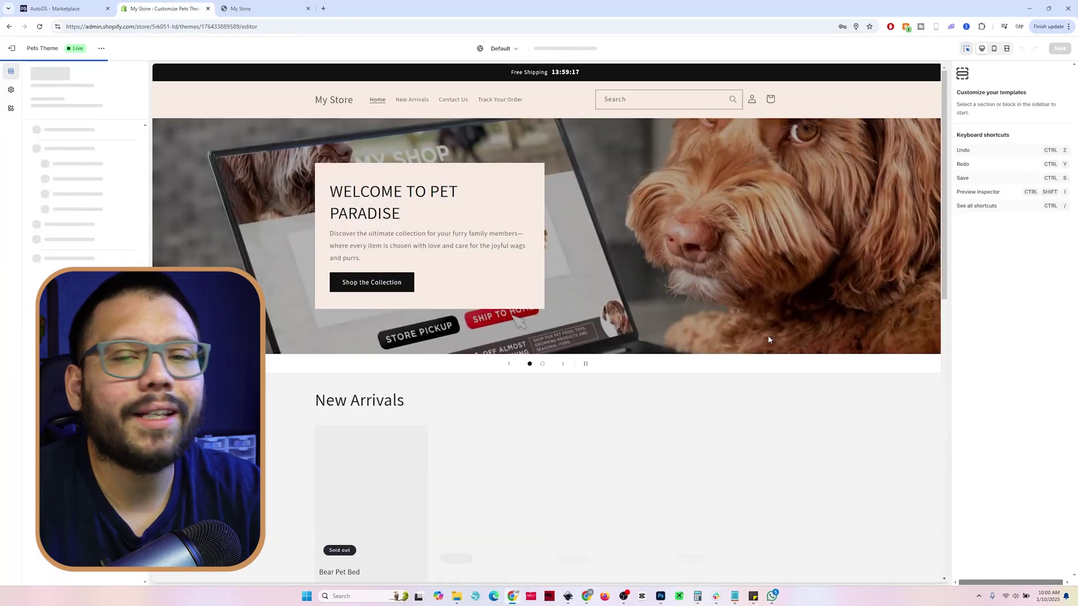
{"action": "left_click", "coordinate": [767, 298]}
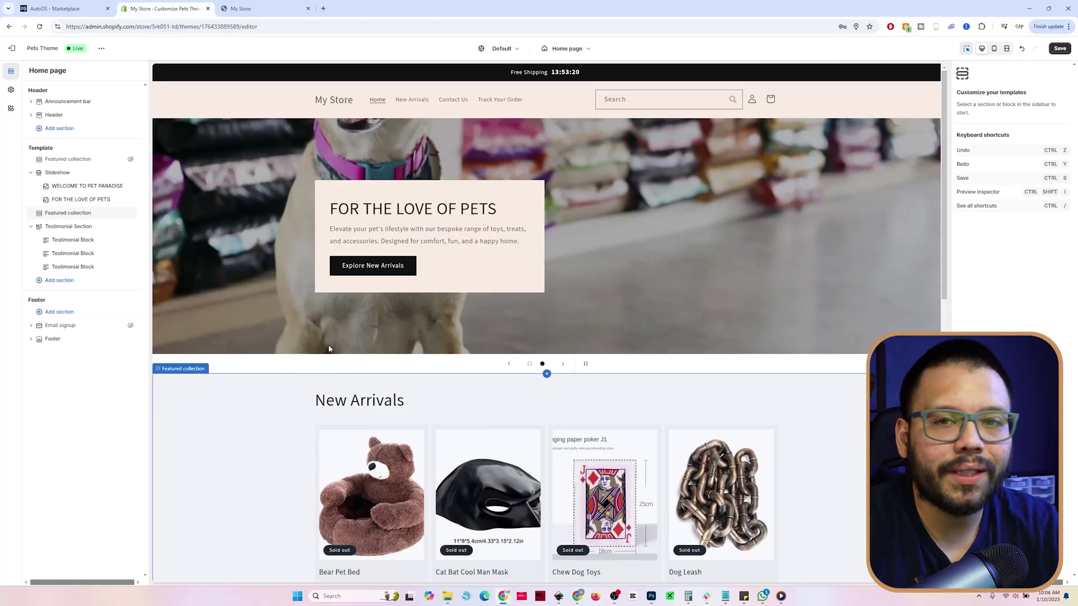
Add an Image banner section and move it directly below the Slideshow
{"action": "left_click", "coordinate": [62, 281]}
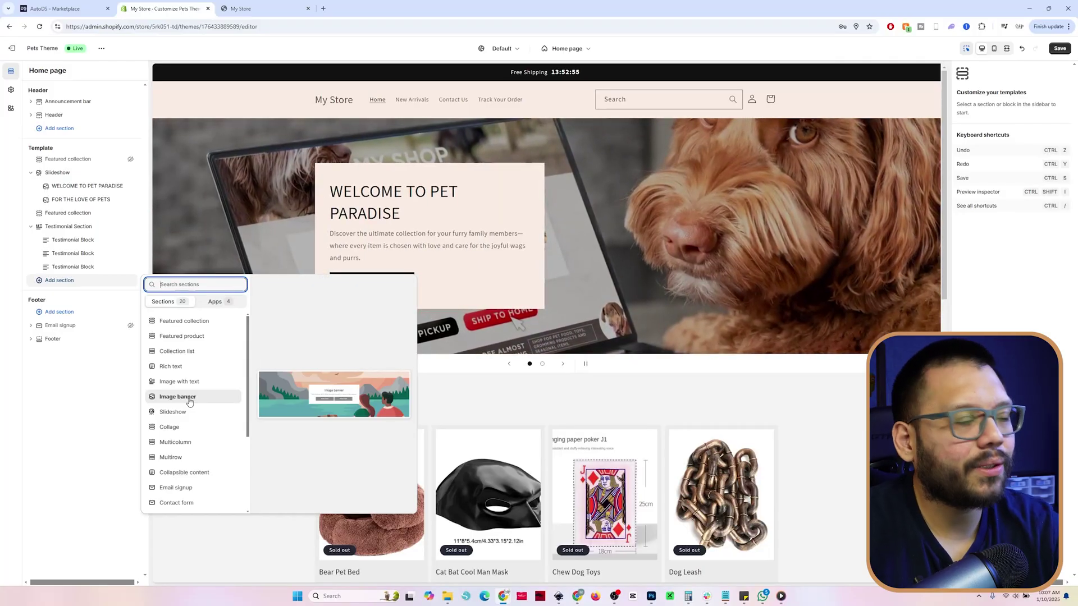
{"action": "left_click", "coordinate": [190, 401]}
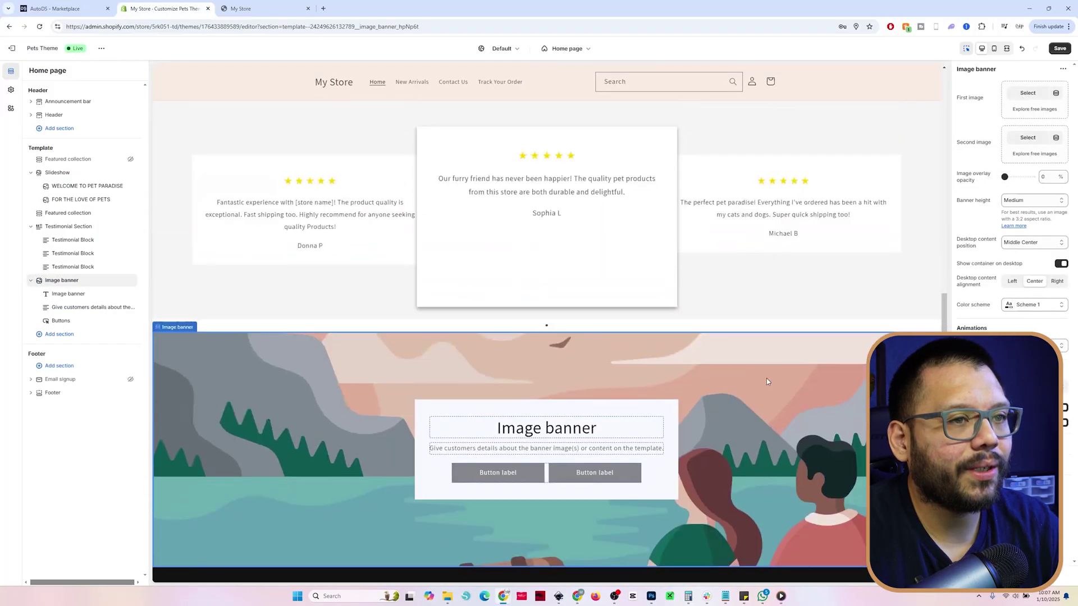
{"action": "left_click", "coordinate": [69, 282]}
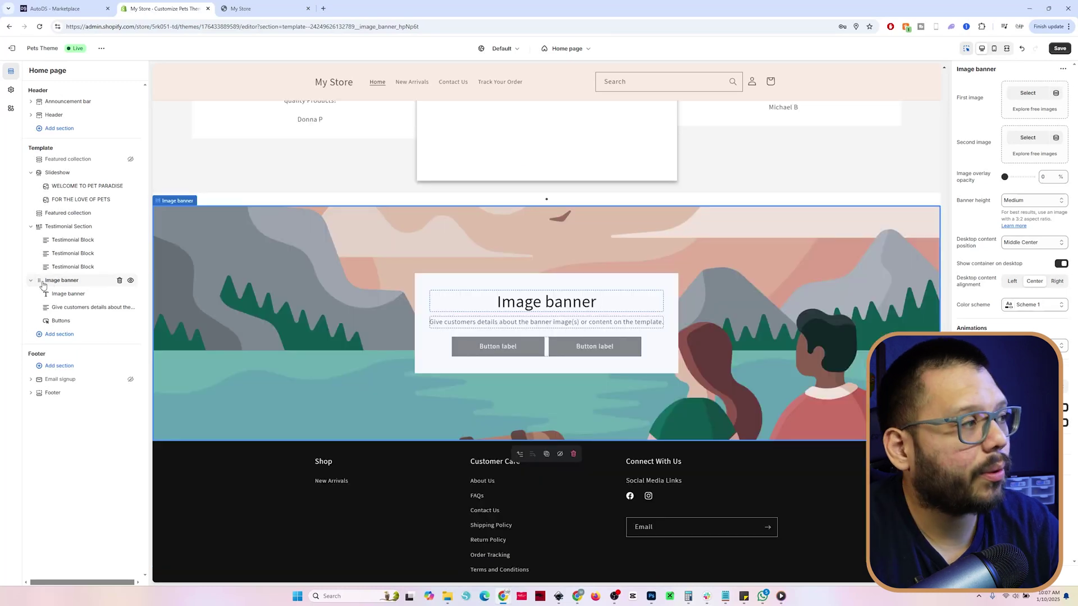
{"action": "left_click_drag", "start_coordinate": [40, 282], "coordinate": [38, 209]}
{"action": "scroll", "coordinate": [520, 373], "scroll_direction": "up", "scroll_amount": 3}
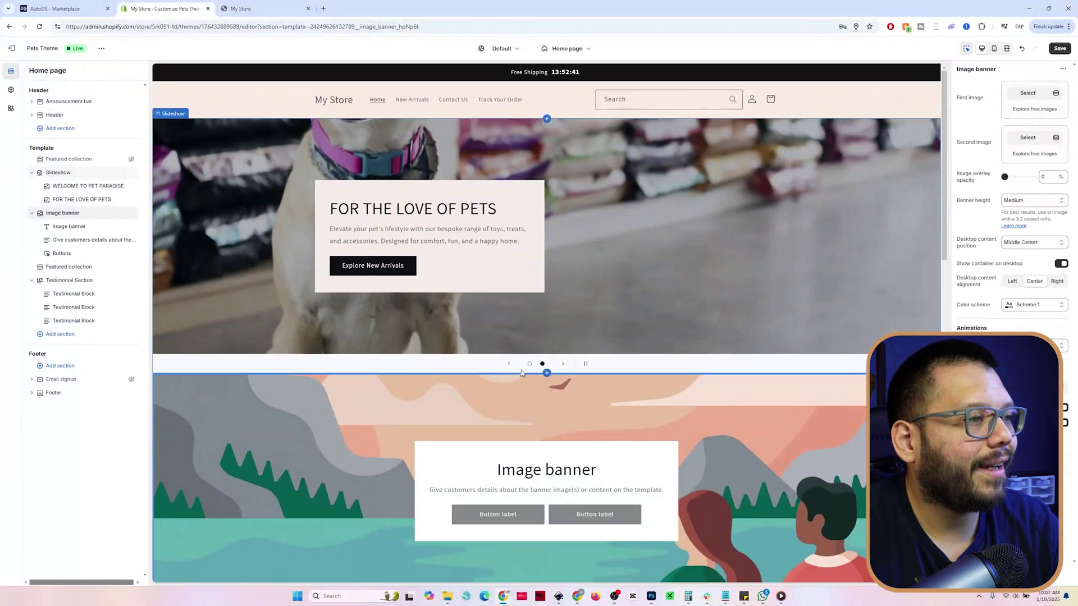
{"action": "left_click", "coordinate": [529, 364]}
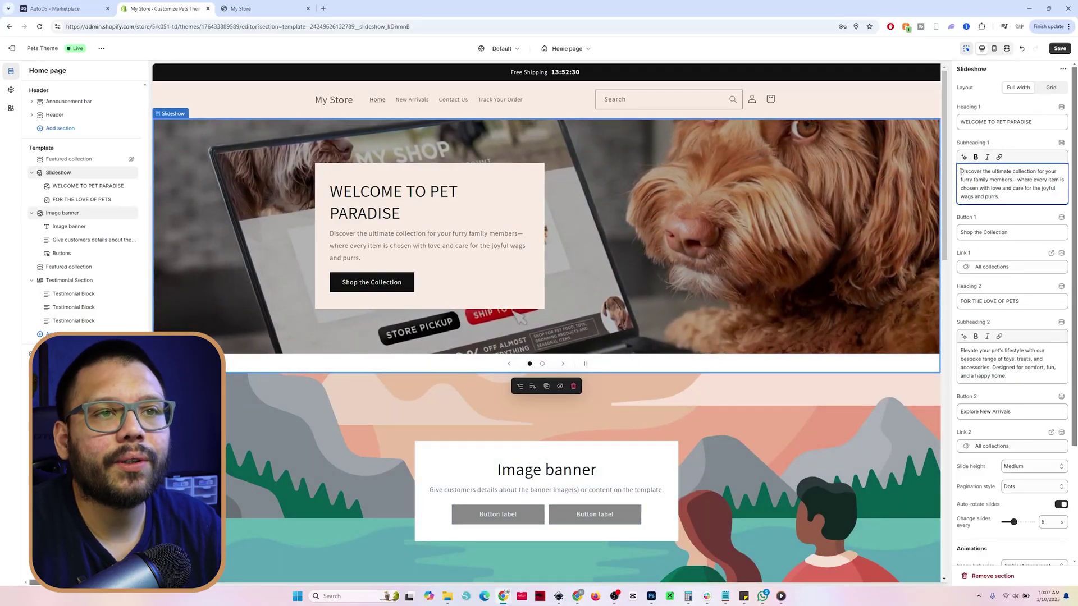
Copy the first slide's subheading text into the Image banner's description
{"action": "left_click_drag", "start_coordinate": [1001, 181], "coordinate": [1006, 195]}
{"action": "key", "text": "ctrl+c"}
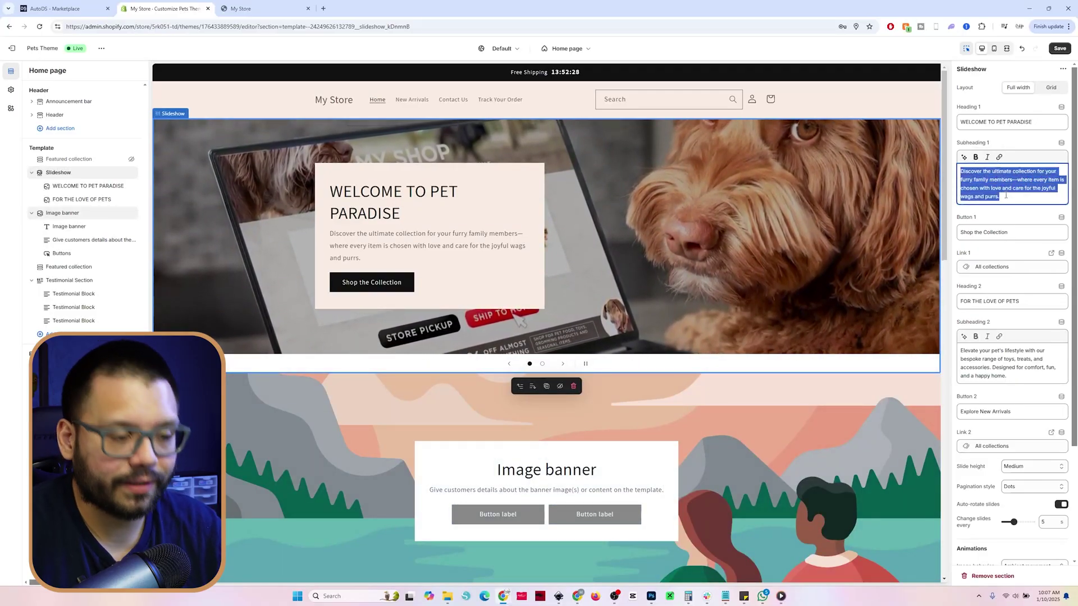
{"action": "left_click", "coordinate": [589, 470]}
{"action": "scroll", "coordinate": [588, 415], "scroll_direction": "up", "scroll_amount": 2}
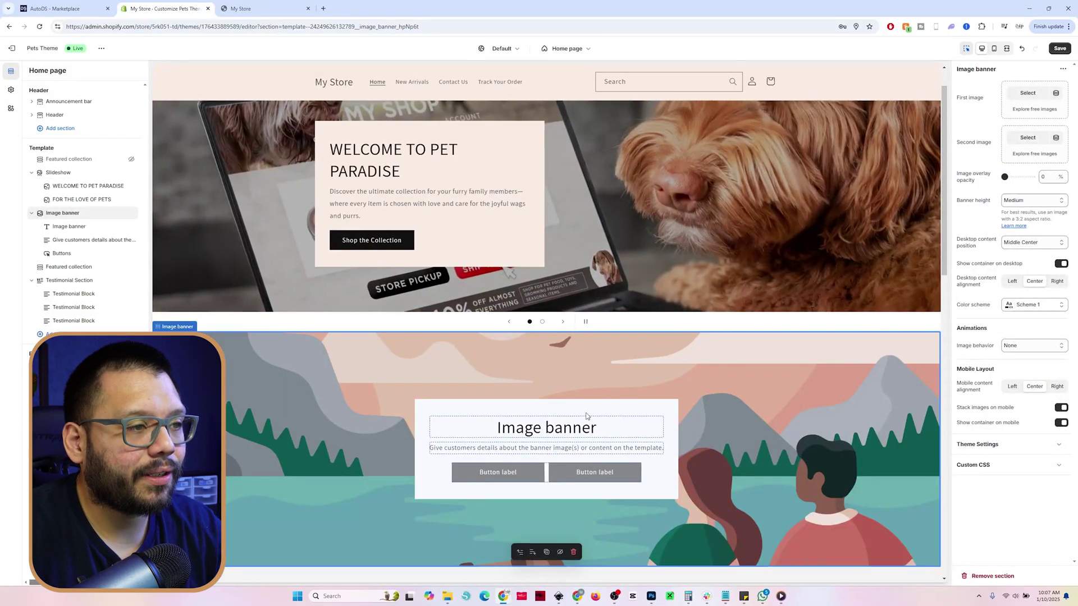
{"action": "left_click", "coordinate": [564, 449]}
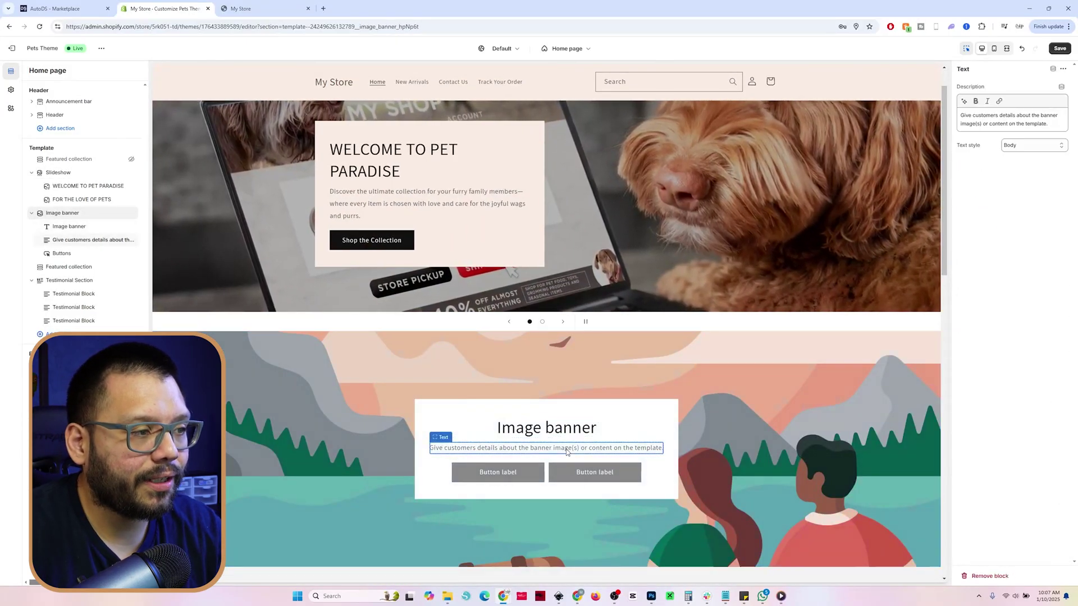
{"action": "triple_click", "coordinate": [555, 449]}
{"action": "left_click", "coordinate": [603, 456]}
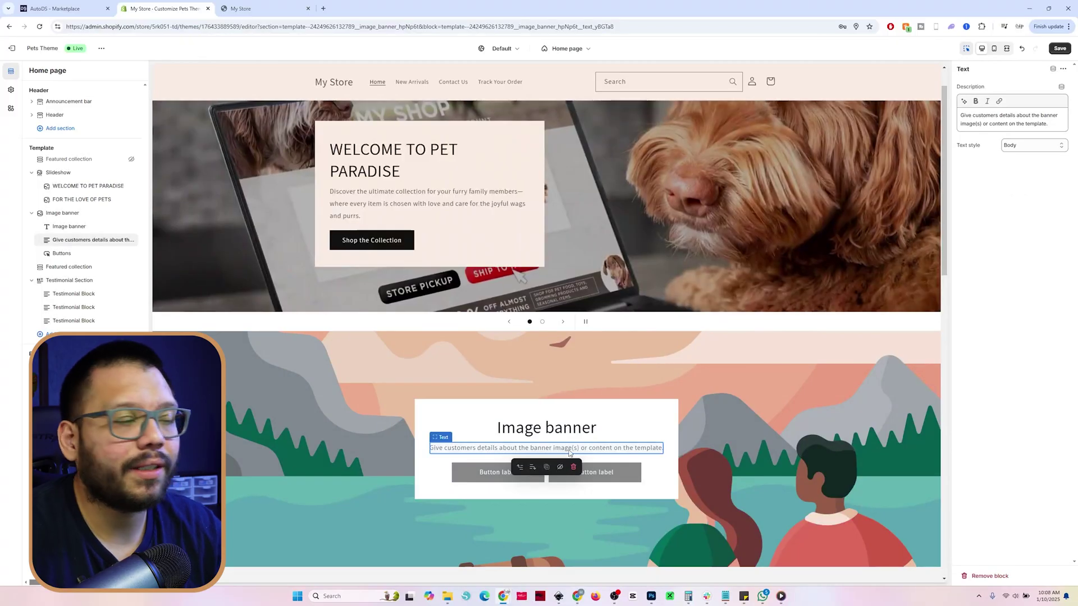
{"action": "triple_click", "coordinate": [1001, 122]}
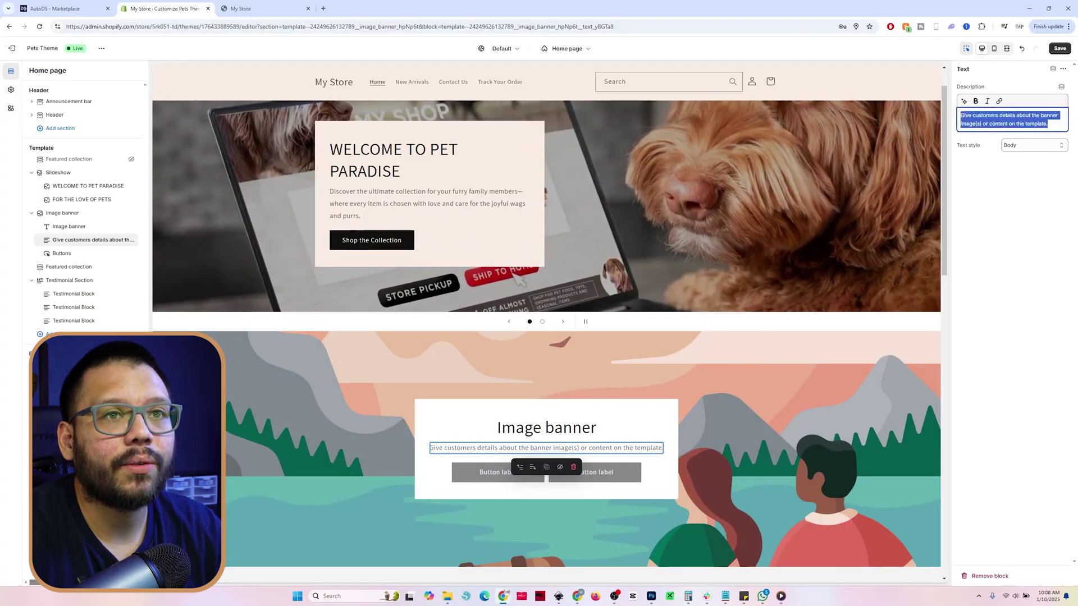
{"action": "key", "text": "ctrl+v"}
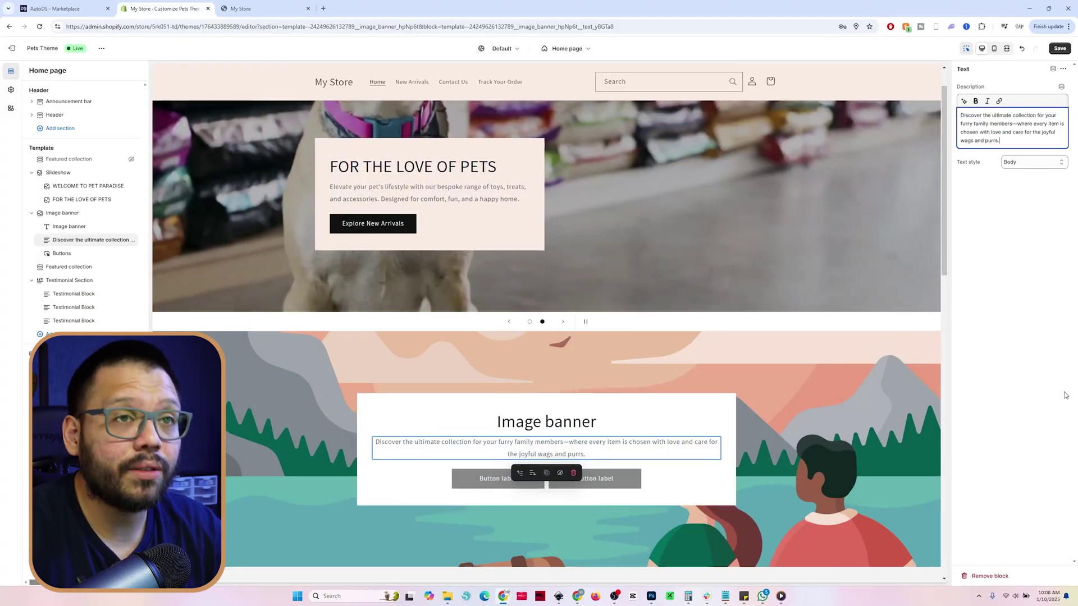
Set the Image banner heading to 'Welcome To Pet Paradise'
{"action": "left_click", "coordinate": [595, 422]}
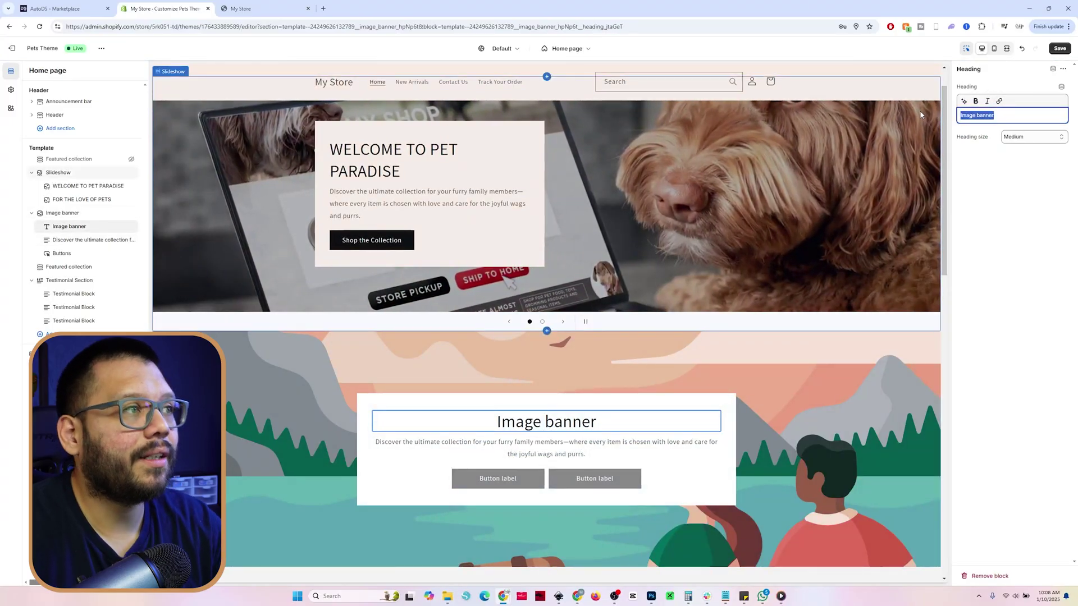
{"action": "type", "text": "Welcome To Pet Paradise"}
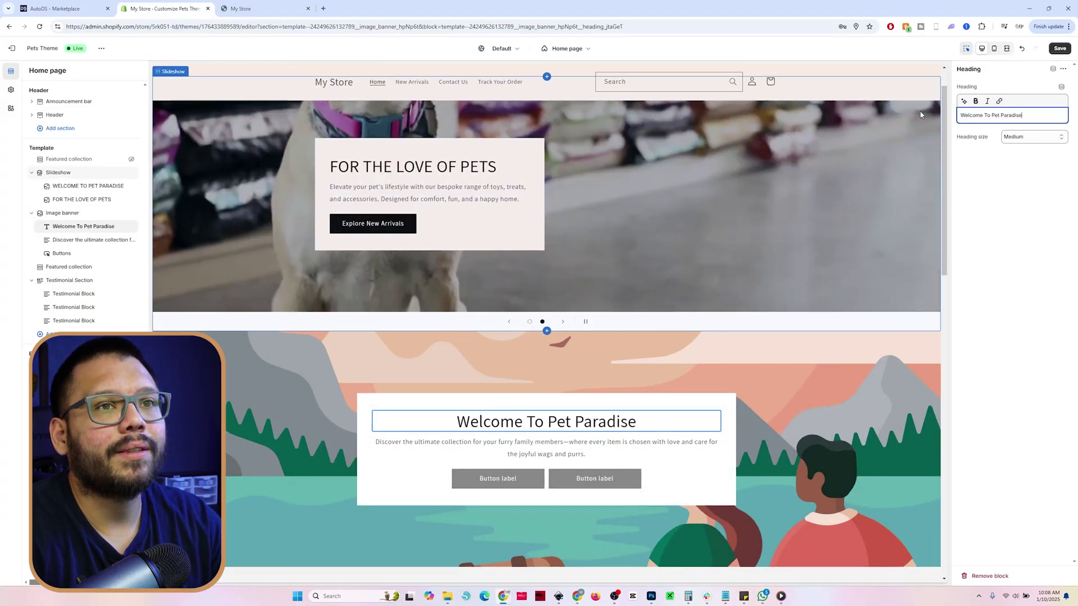
{"action": "left_click", "coordinate": [853, 461]}
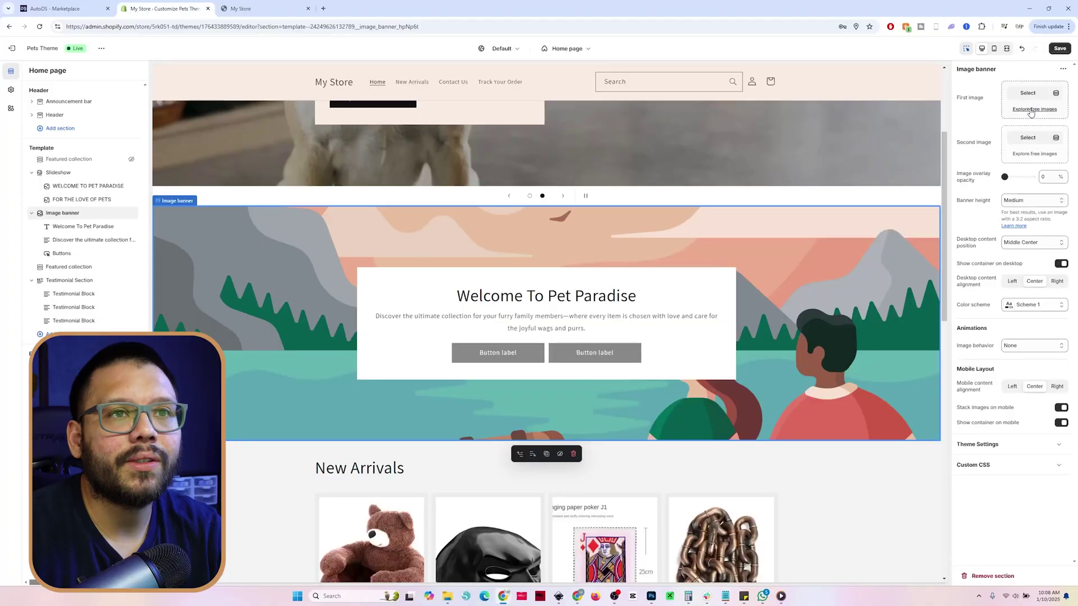
{"action": "left_click", "coordinate": [990, 91]}
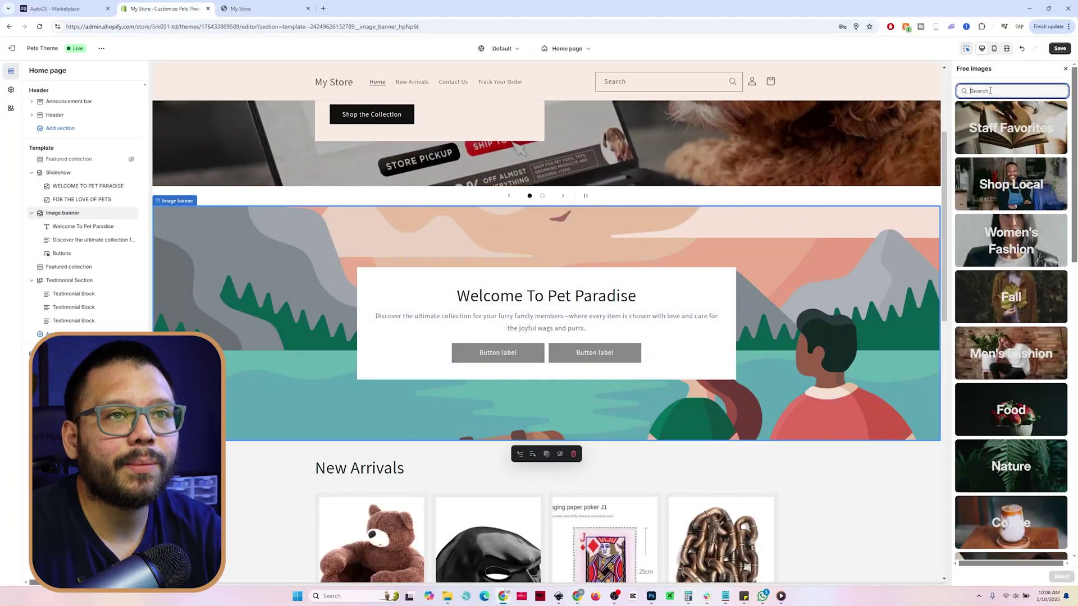
Search free images for 'pets' and use the black-and-white puppy photo as the first image
{"action": "type", "text": "pets"}
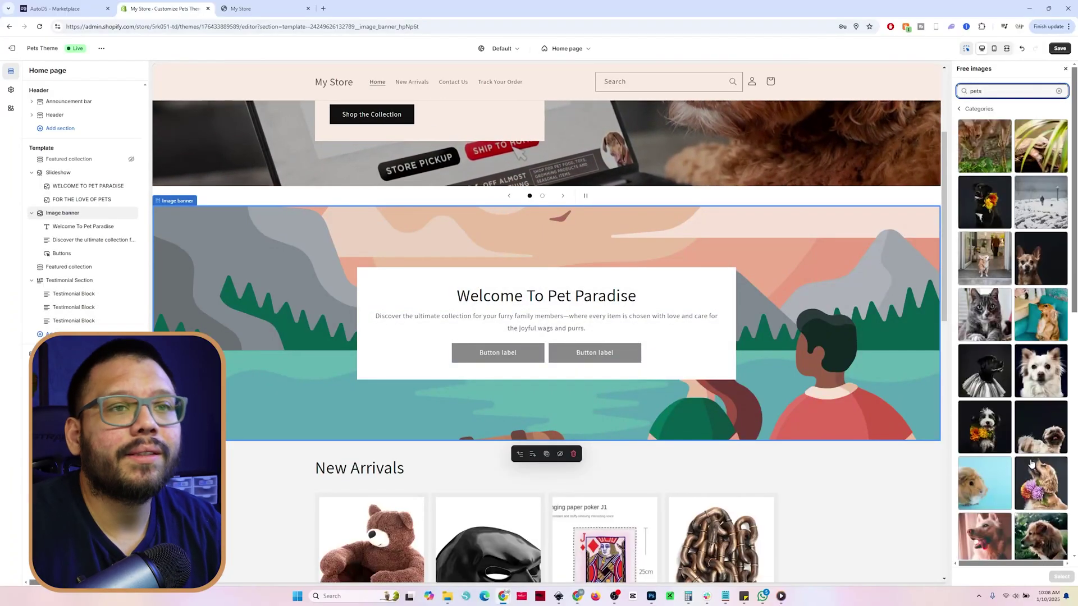
{"action": "scroll", "coordinate": [1050, 473], "scroll_direction": "down", "scroll_amount": 5}
{"action": "scroll", "coordinate": [1051, 473], "scroll_direction": "down", "scroll_amount": 3}
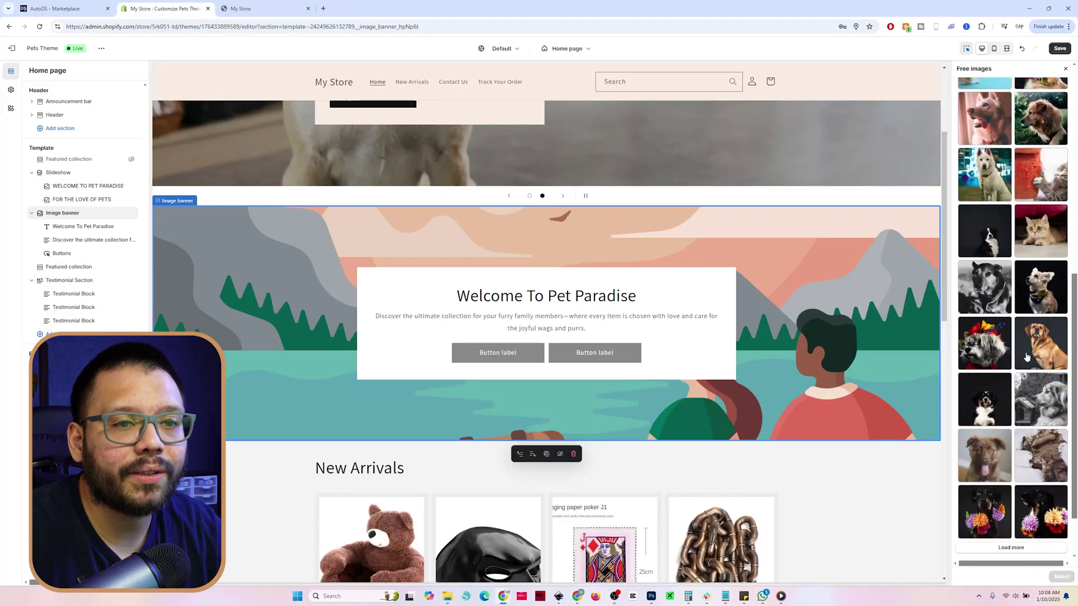
{"action": "left_click", "coordinate": [1041, 343]}
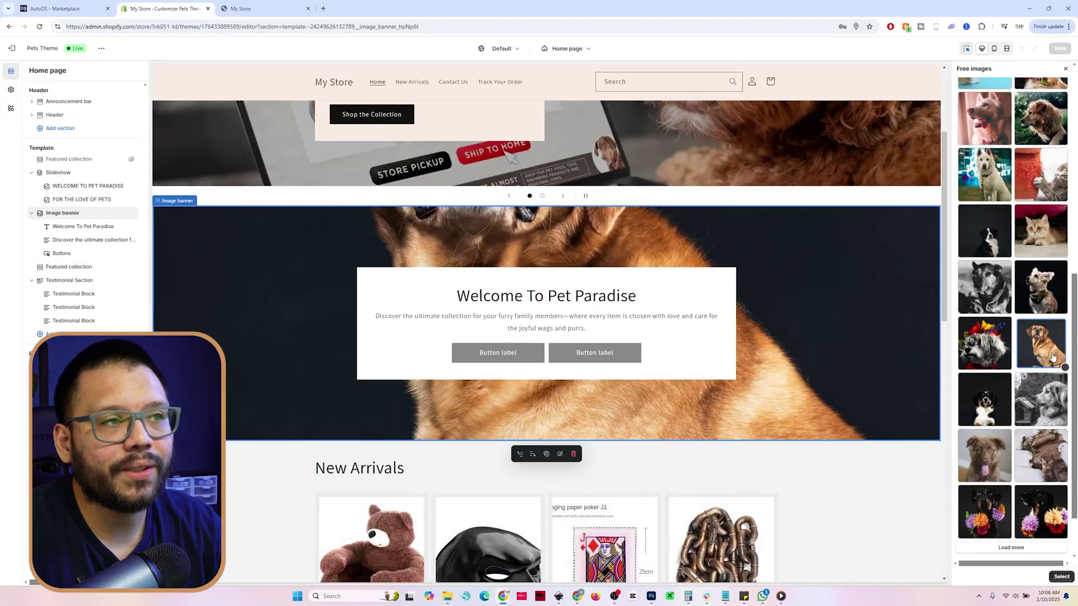
{"action": "left_click", "coordinate": [984, 399]}
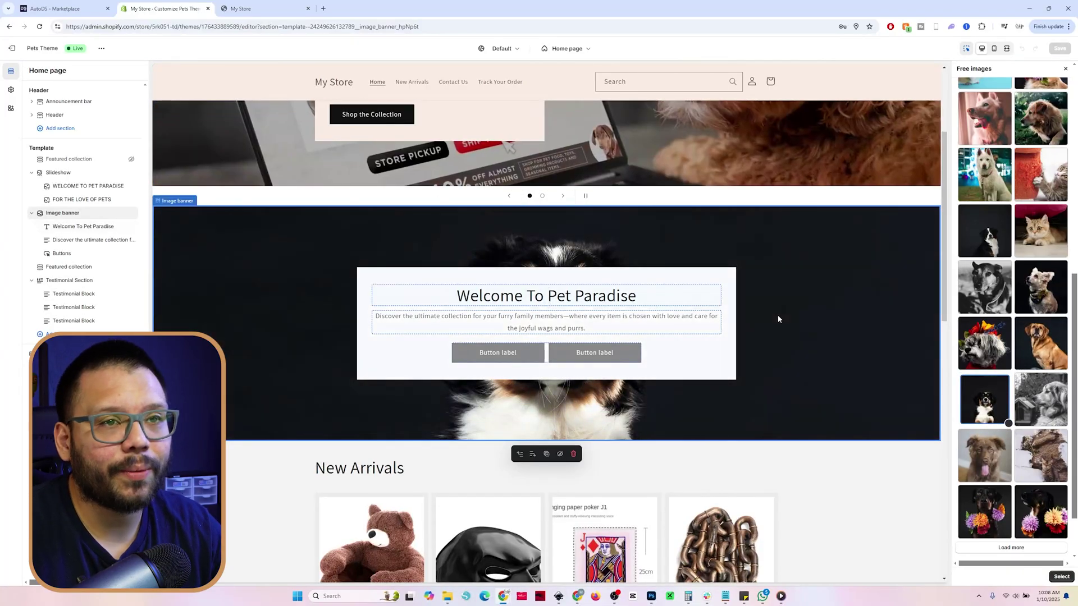
{"action": "scroll", "coordinate": [1010, 449], "scroll_direction": "up", "scroll_amount": 1}
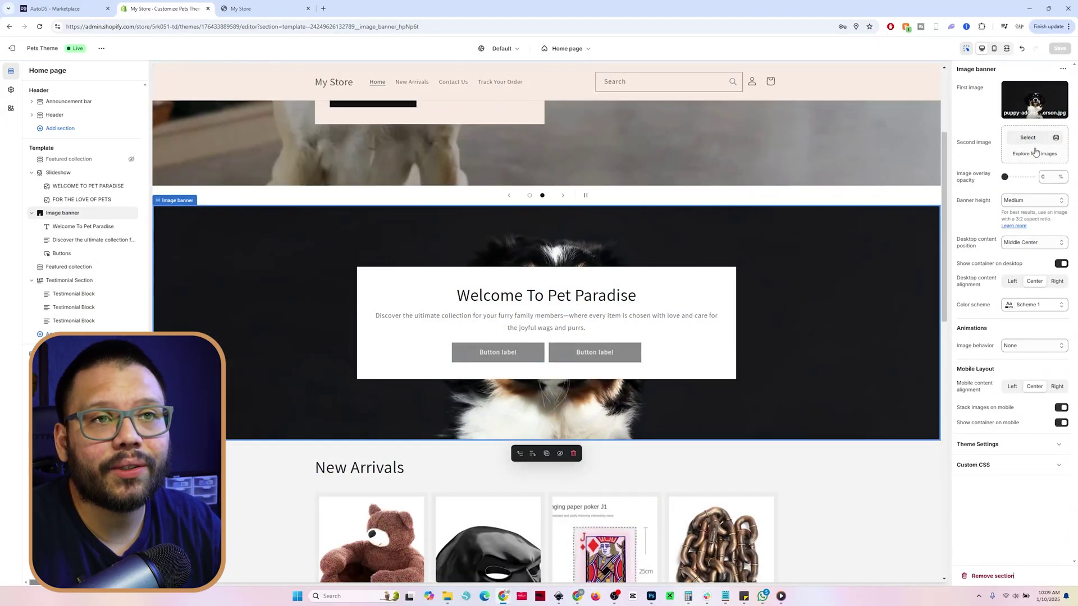
Go to Pexels in a new tab and search for 'cat pet' photos
{"action": "left_click", "coordinate": [324, 8]}
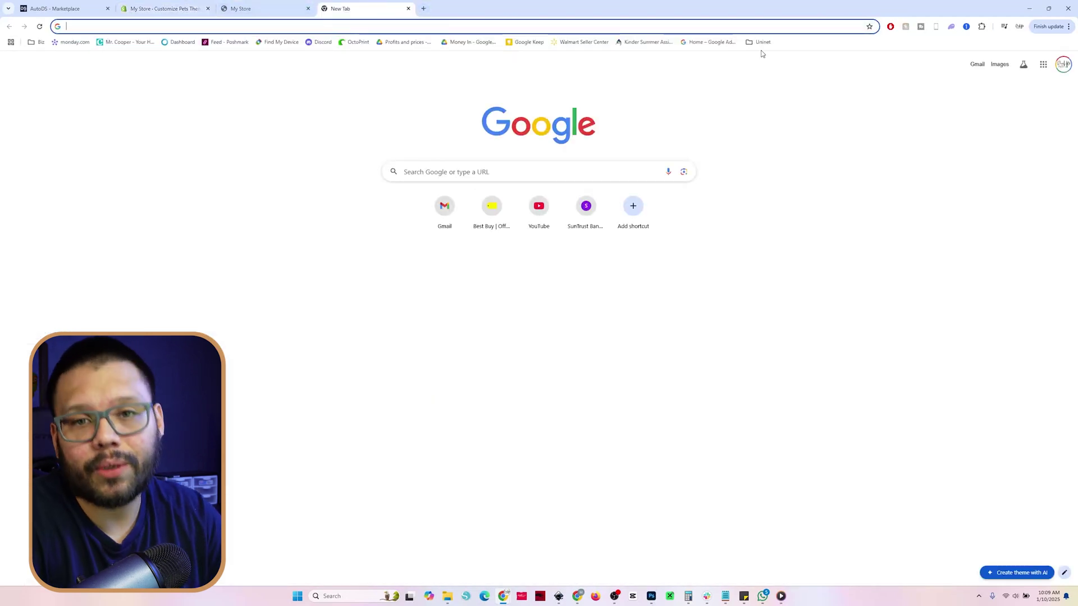
{"action": "type", "text": "pexels"}
{"action": "key", "text": "Return"}
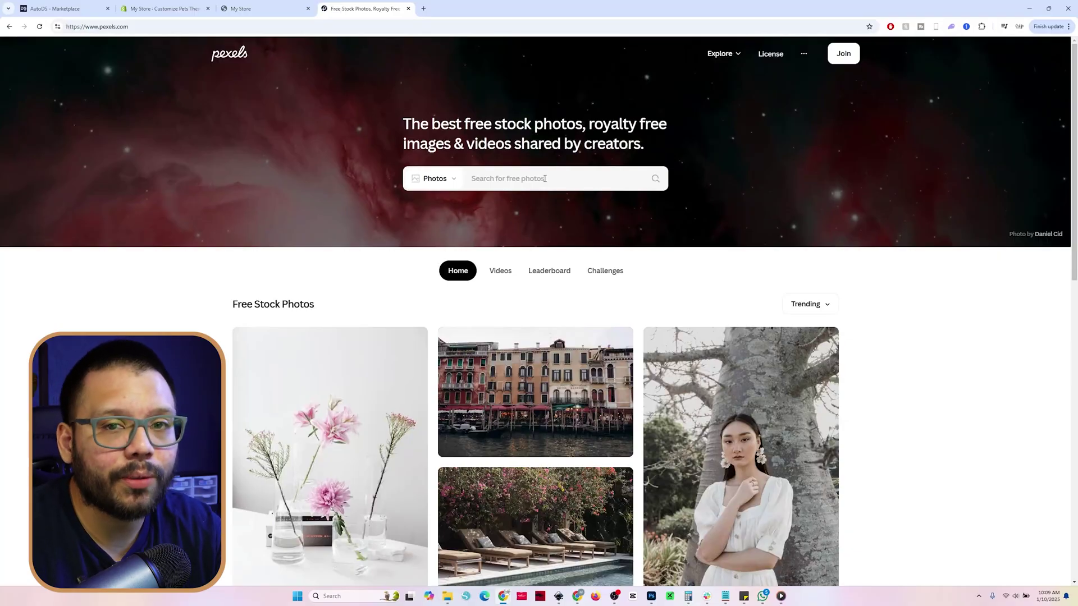
{"action": "left_click", "coordinate": [491, 179]}
{"action": "type", "text": "cat pet"}
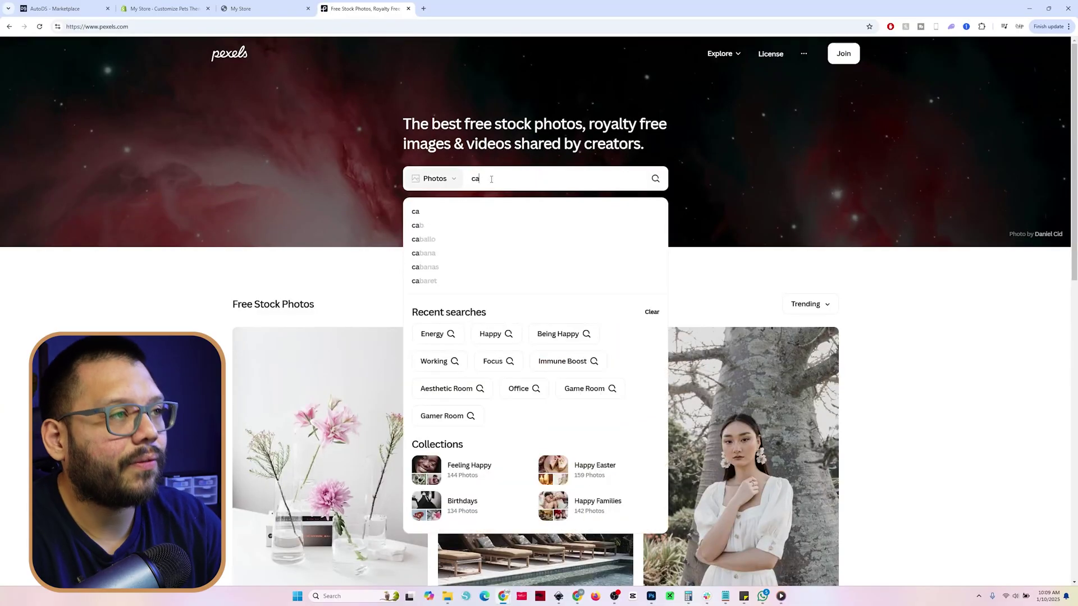
{"action": "key", "text": "Return"}
Download the black-and-white street cat with kittens photo from the results
{"action": "scroll", "coordinate": [904, 363], "scroll_direction": "down", "scroll_amount": 5}
{"action": "scroll", "coordinate": [909, 362], "scroll_direction": "down", "scroll_amount": 6}
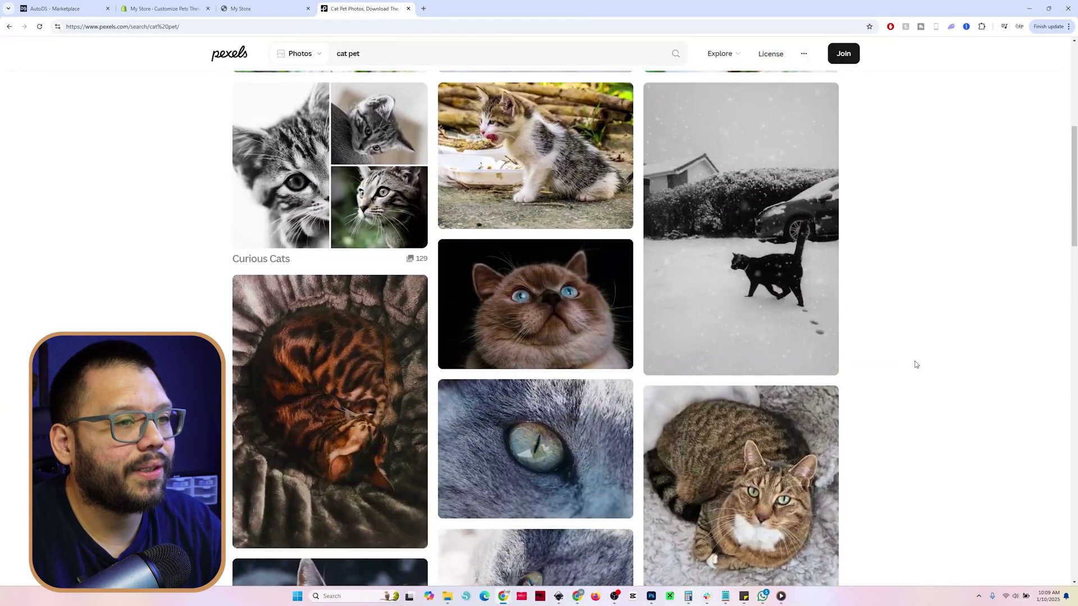
{"action": "scroll", "coordinate": [914, 361], "scroll_direction": "up", "scroll_amount": 2}
{"action": "scroll", "coordinate": [914, 362], "scroll_direction": "down", "scroll_amount": 1}
{"action": "scroll", "coordinate": [914, 362], "scroll_direction": "down", "scroll_amount": 20}
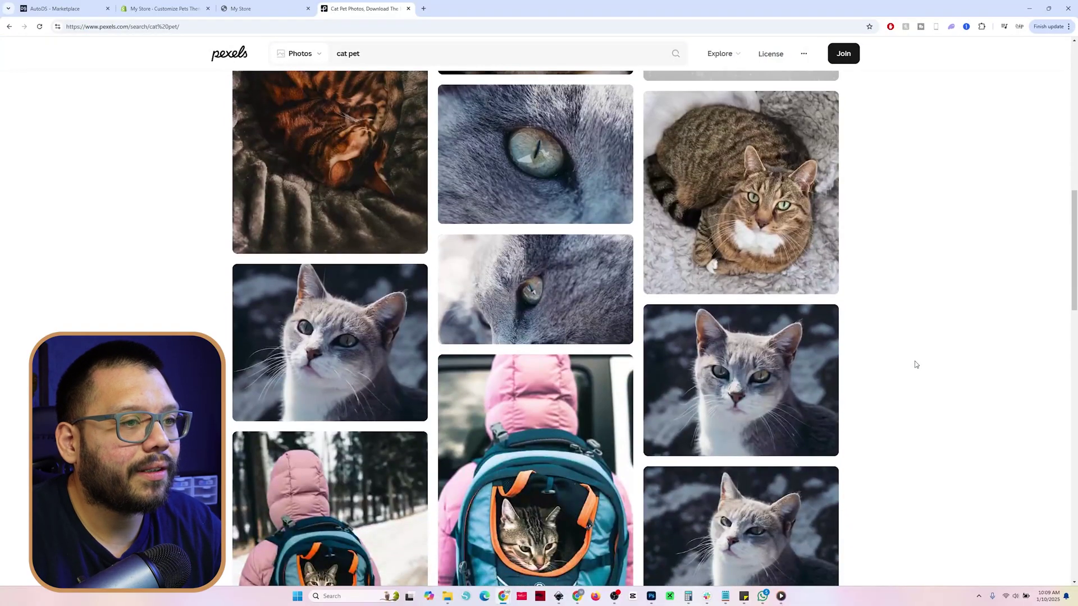
{"action": "scroll", "coordinate": [910, 373], "scroll_direction": "down", "scroll_amount": 10}
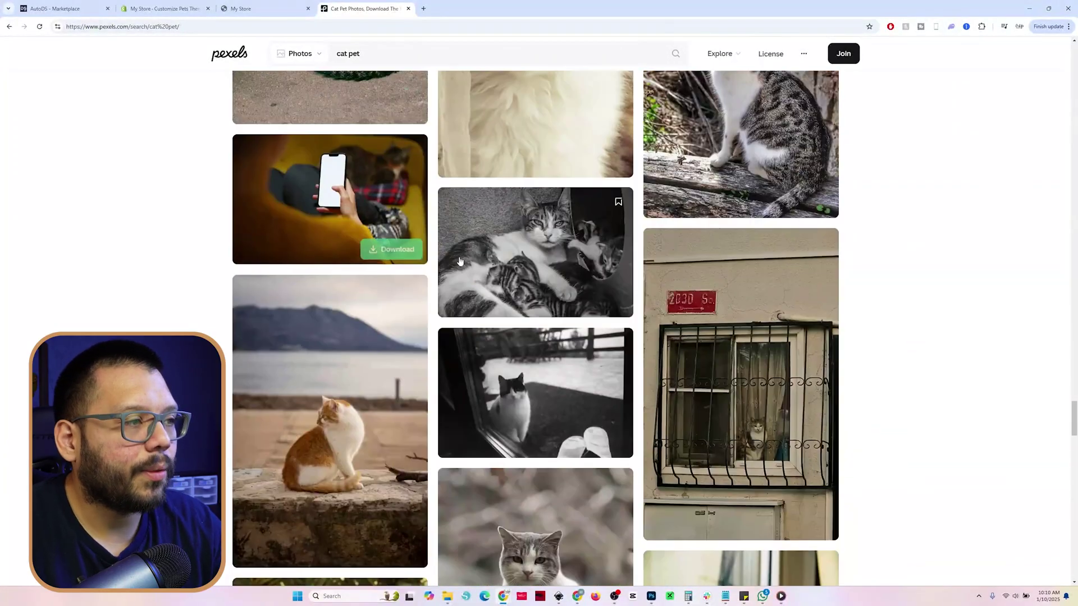
{"action": "left_click", "coordinate": [542, 250]}
{"action": "left_click", "coordinate": [944, 71]}
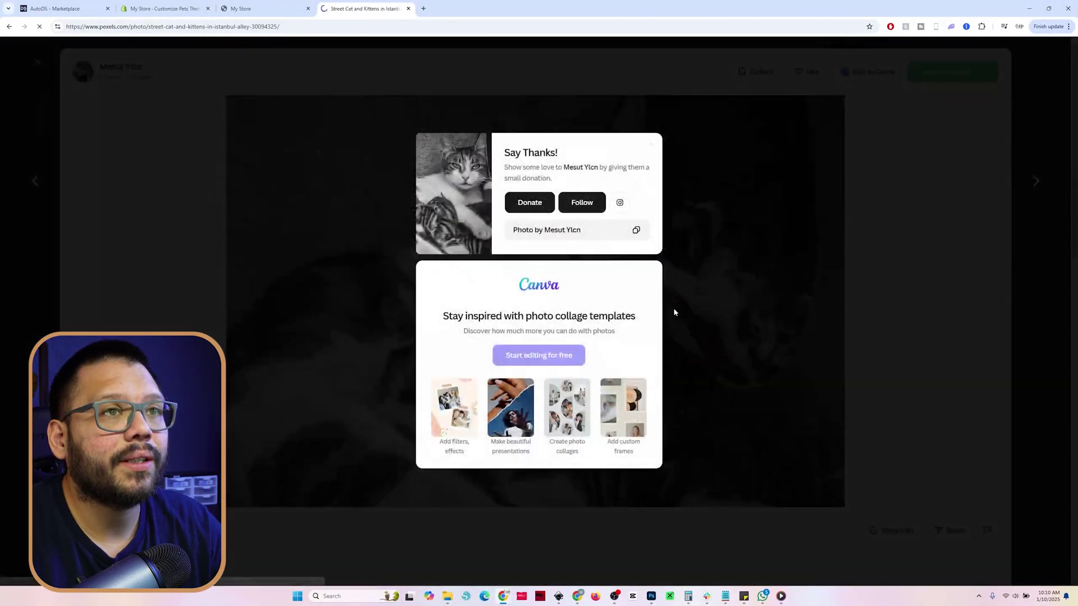
{"action": "left_click", "coordinate": [163, 9]}
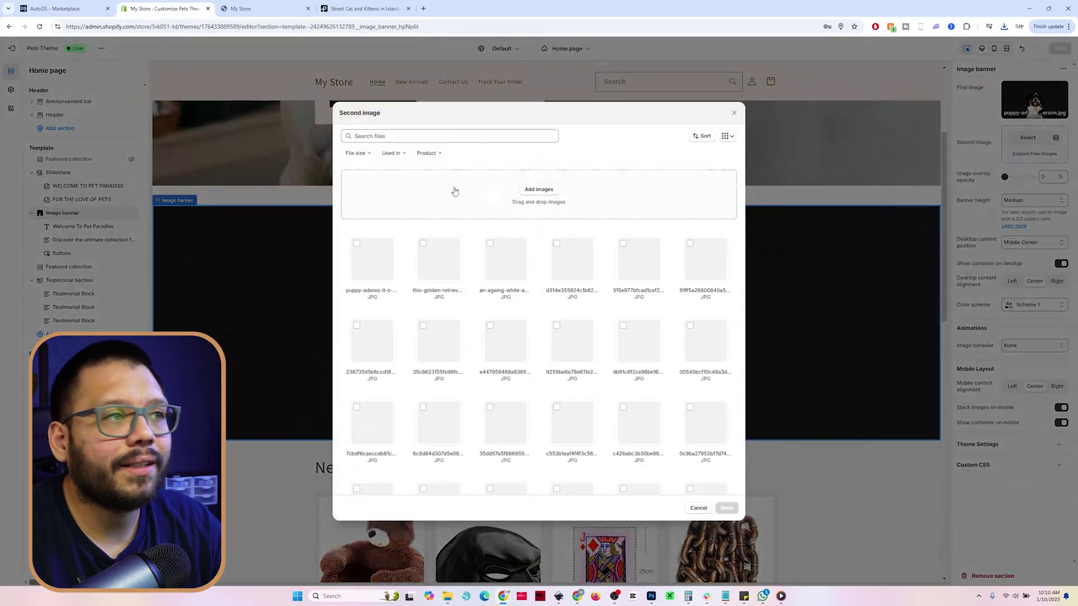
Use the cat photo as the second image, hide the desktop container, and apply Scheme 4
{"action": "left_click", "coordinate": [930, 323]}
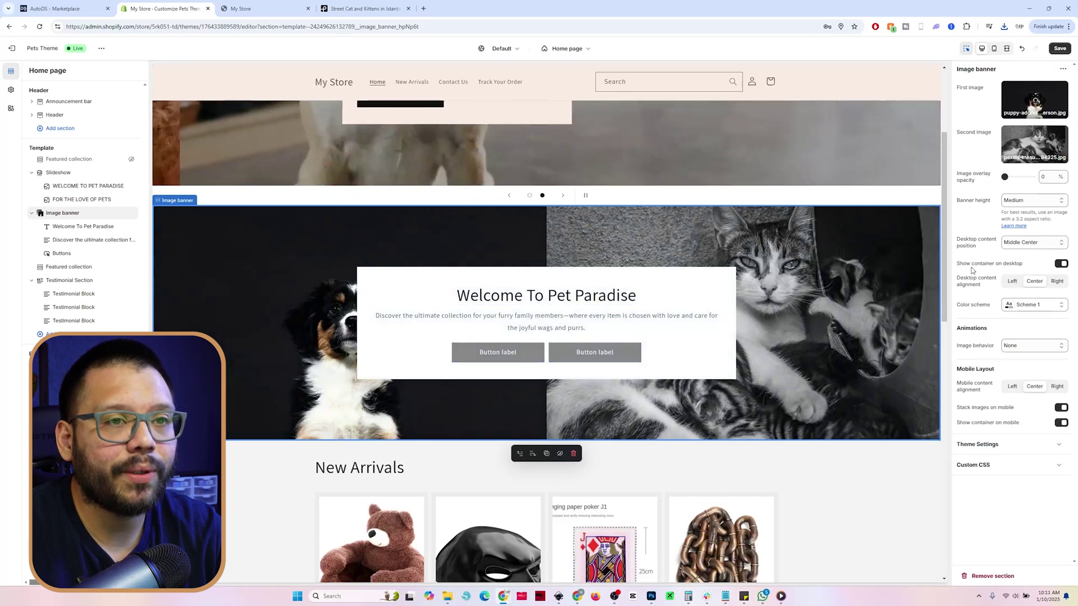
{"action": "left_click", "coordinate": [1061, 264]}
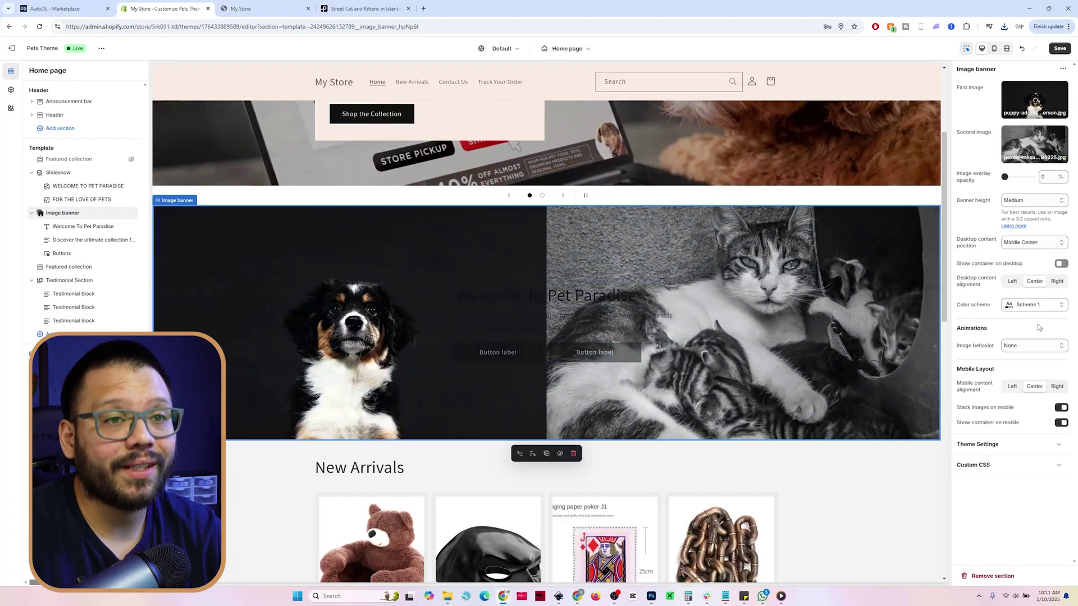
{"action": "left_click", "coordinate": [1026, 310]}
{"action": "left_click", "coordinate": [1016, 479]}
{"action": "left_click", "coordinate": [1025, 314]}
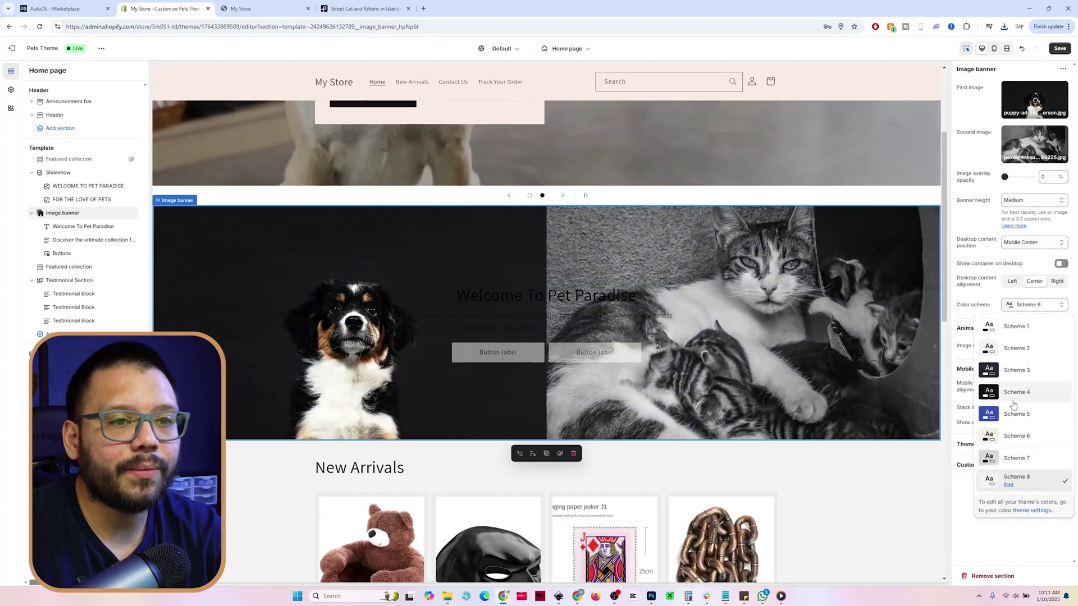
{"action": "left_click", "coordinate": [1016, 348]}
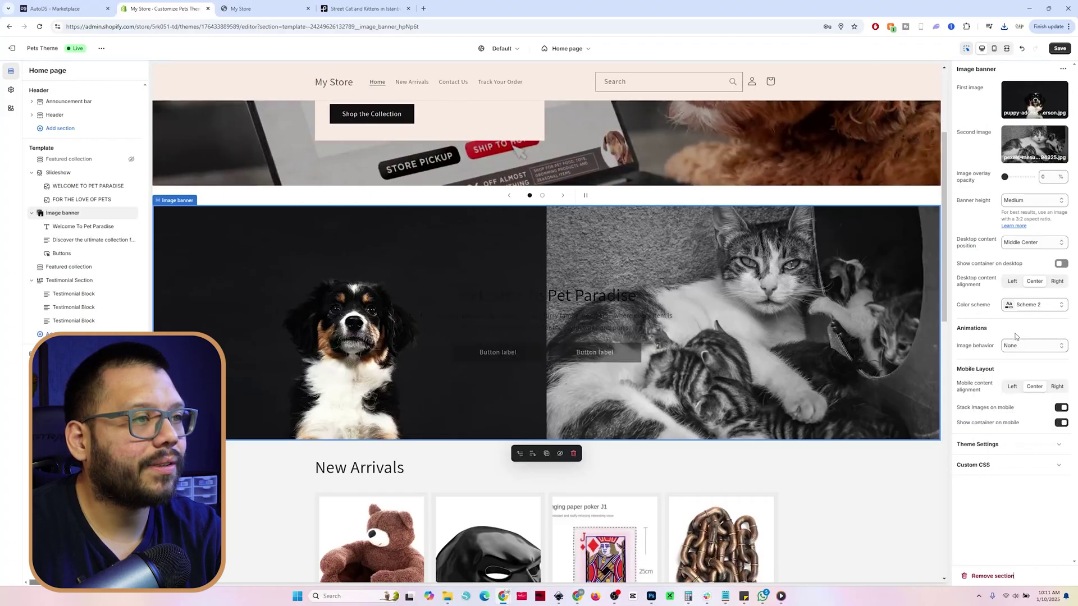
{"action": "key", "text": "Down"}
{"action": "key", "text": "Down"}
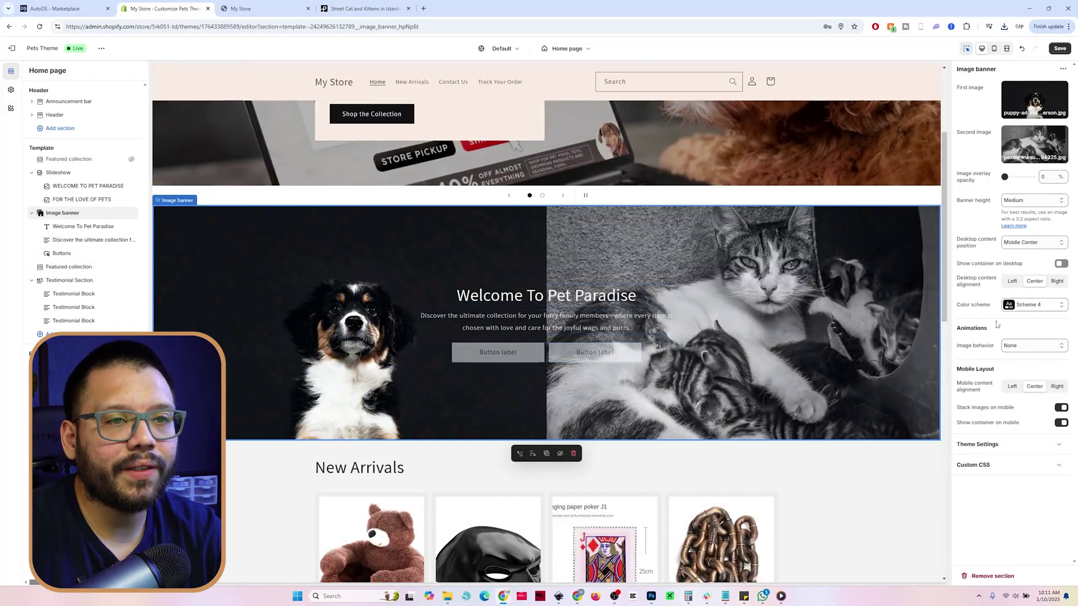
Set the banner's desktop content position to Top Center
{"action": "left_click", "coordinate": [1026, 243]}
{"action": "left_click", "coordinate": [1027, 255]}
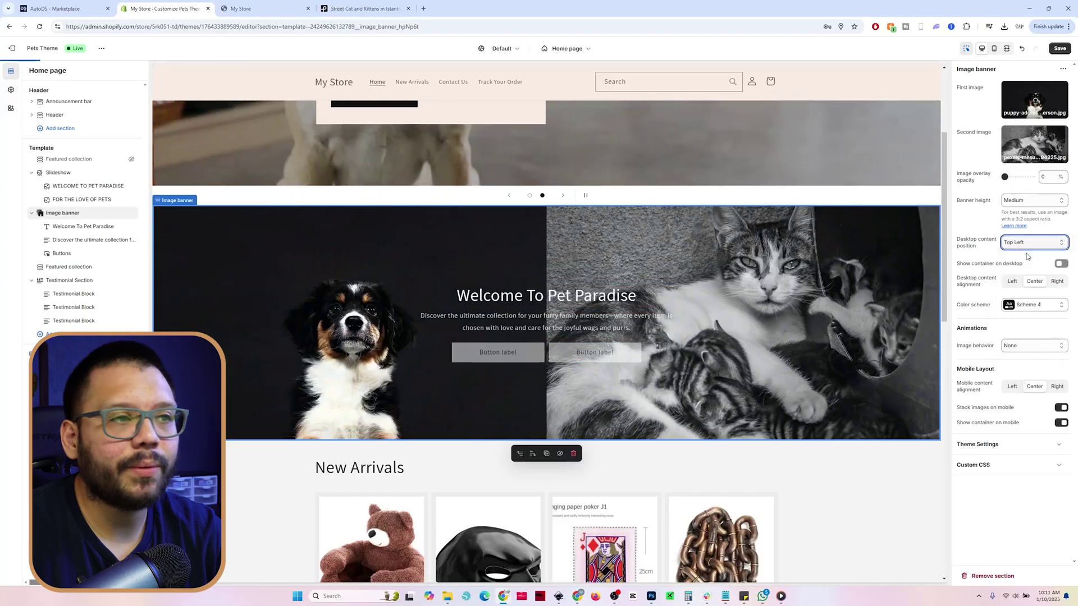
{"action": "key", "text": "Down"}
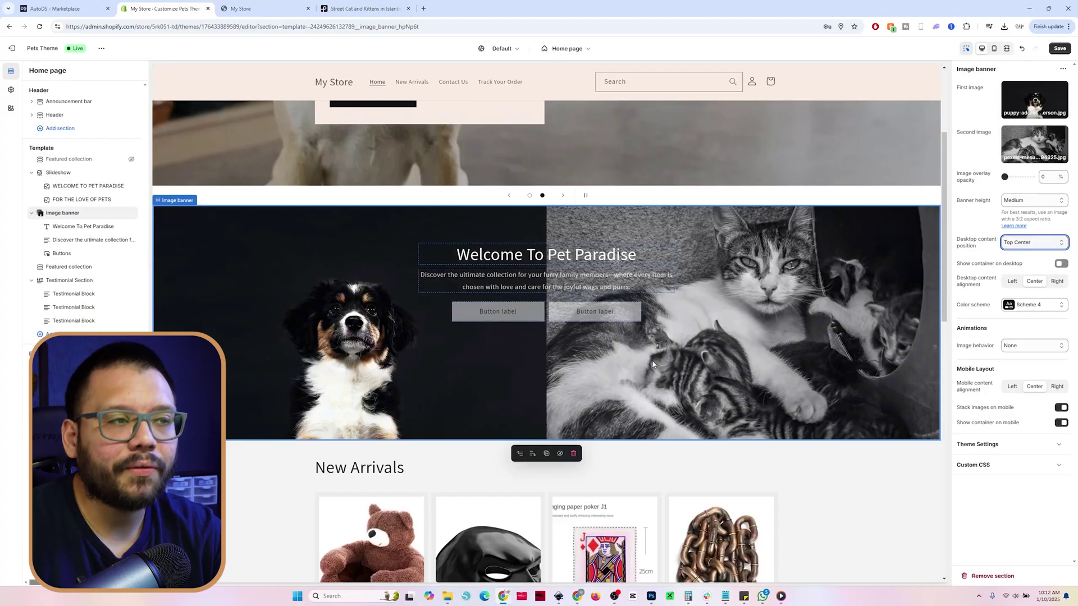
Save the theme changes and hide the Slideshow section from the home page
{"action": "left_click", "coordinate": [1060, 48]}
{"action": "left_click", "coordinate": [59, 172]}
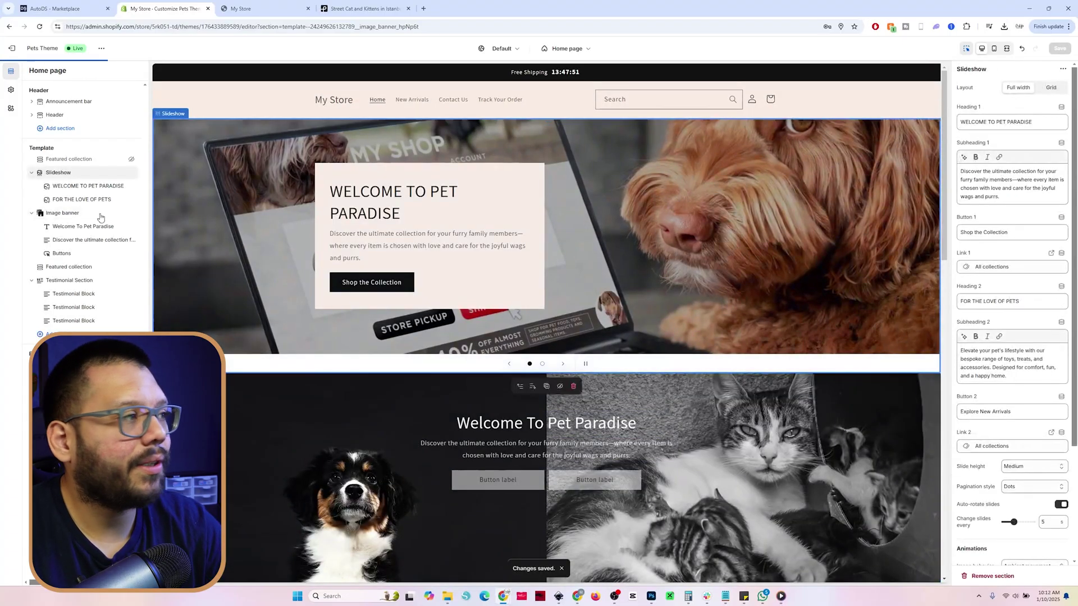
{"action": "mouse_move", "coordinate": [132, 176]}
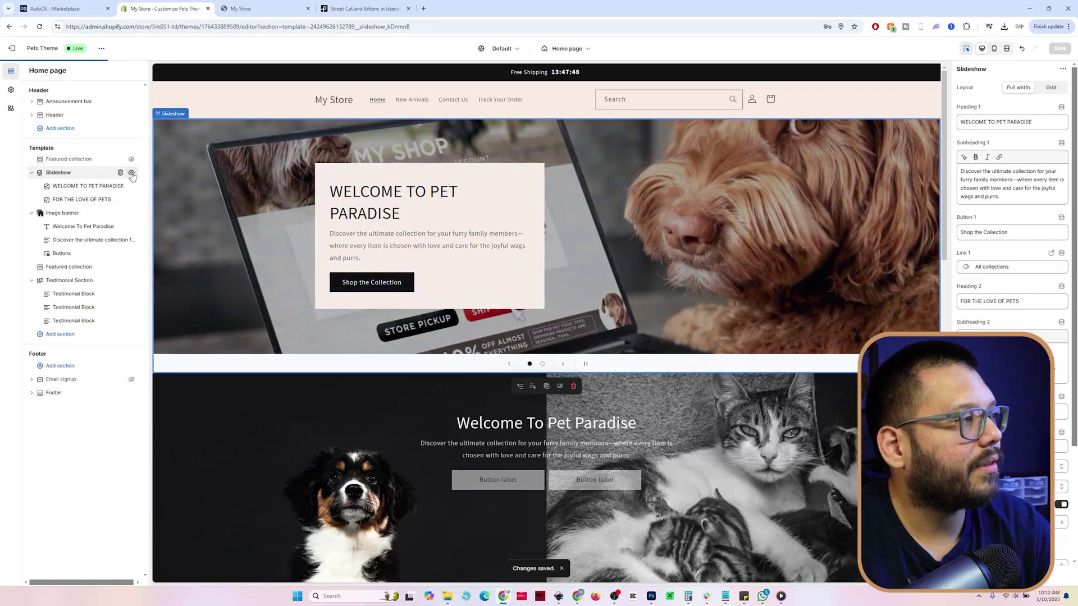
{"action": "left_click", "coordinate": [131, 173]}
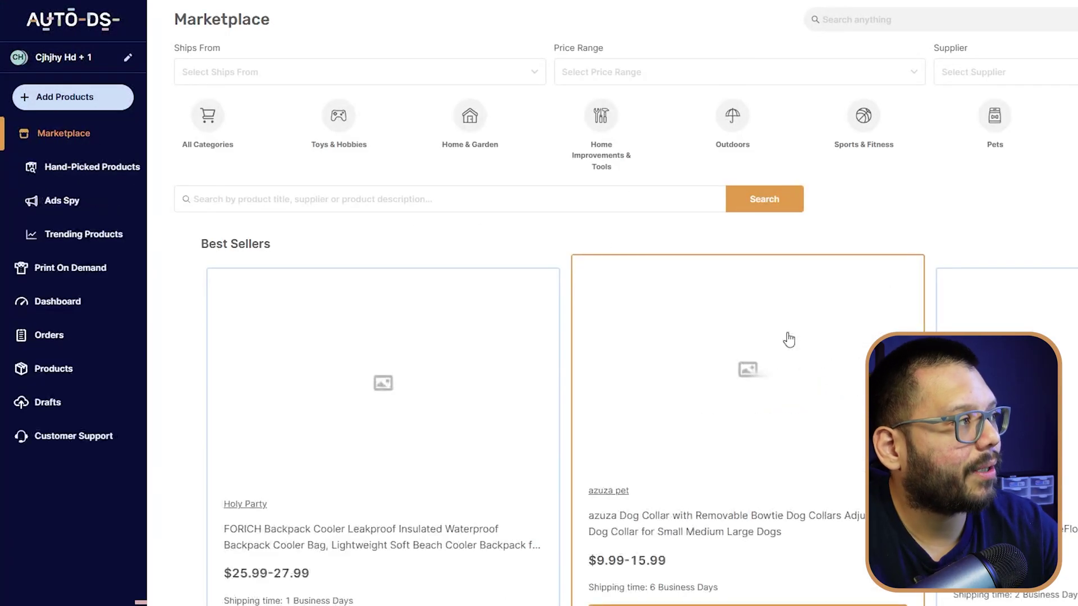
Open AutoDS Hand-Picked Products and filter them to the Pets category
{"action": "left_click", "coordinate": [73, 168]}
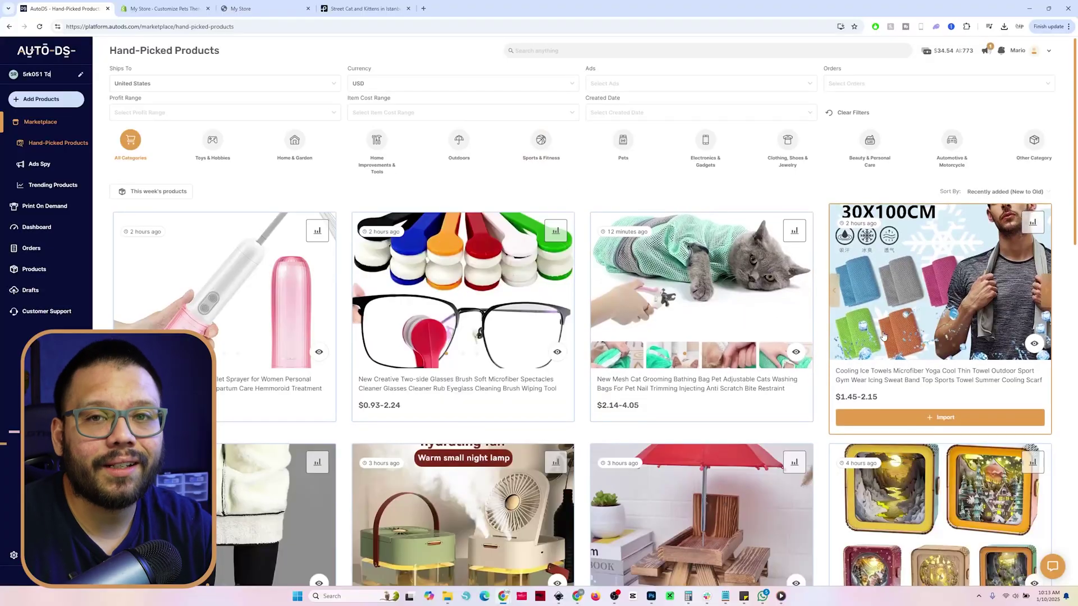
{"action": "scroll", "coordinate": [843, 357], "scroll_direction": "down", "scroll_amount": 4}
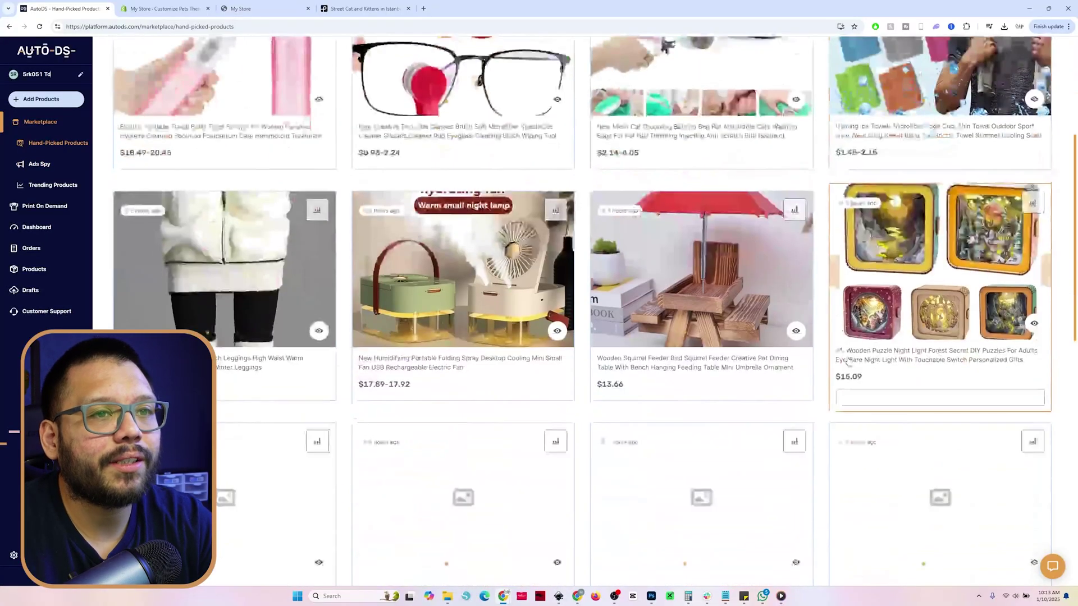
{"action": "scroll", "coordinate": [826, 384], "scroll_direction": "up", "scroll_amount": 4}
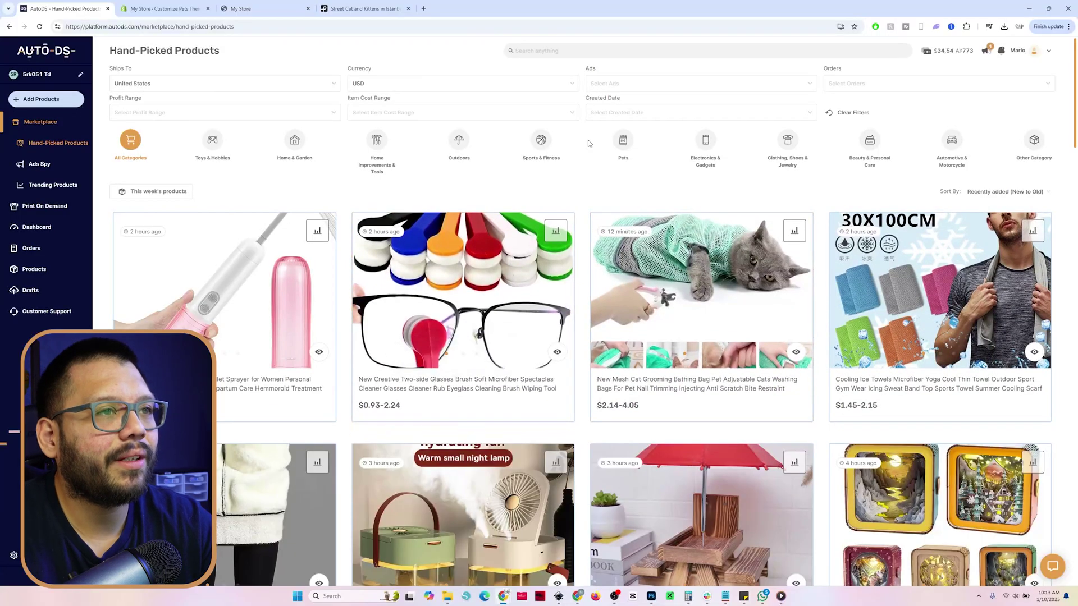
{"action": "left_click", "coordinate": [623, 140]}
{"action": "scroll", "coordinate": [744, 341], "scroll_direction": "down", "scroll_amount": 10}
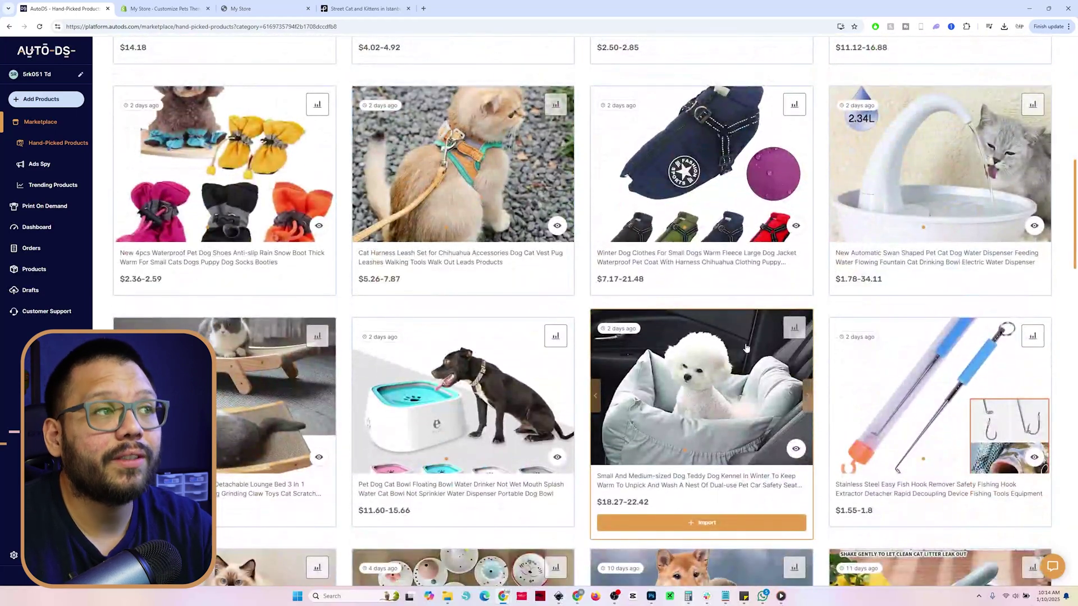
{"action": "mouse_move", "coordinate": [937, 194]}
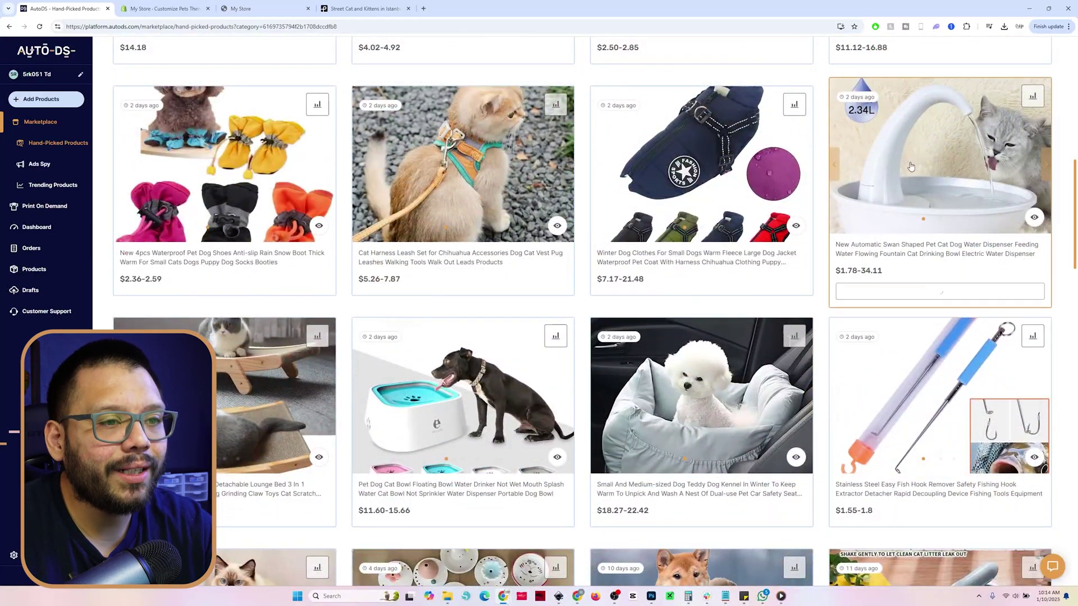
Open the swan pet water dispenser and make the fountain-with-cat photo its main image
{"action": "left_click", "coordinate": [908, 195]}
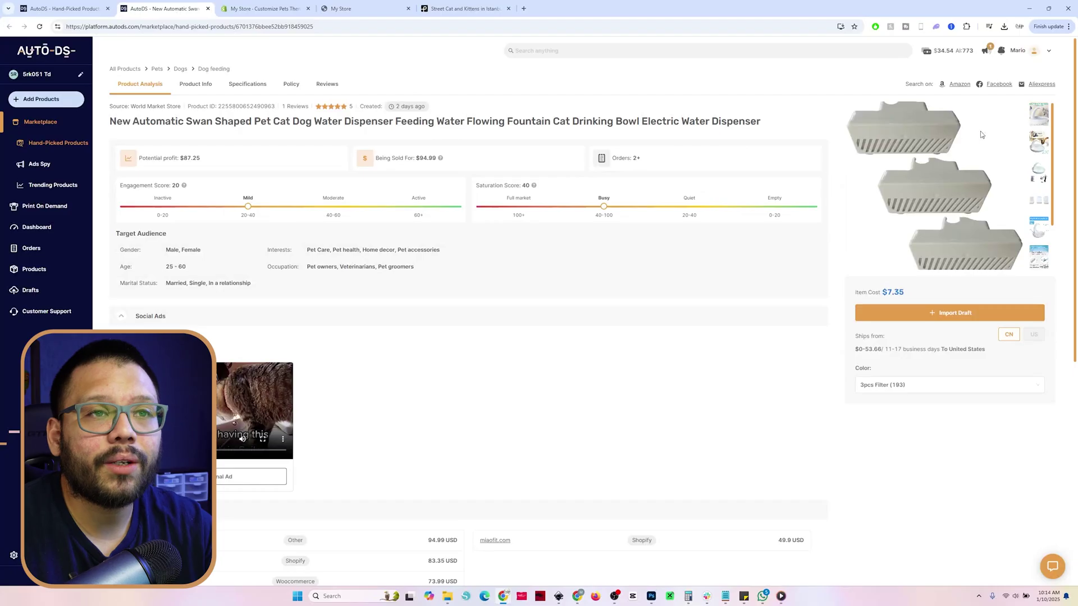
{"action": "left_click", "coordinate": [1037, 118]}
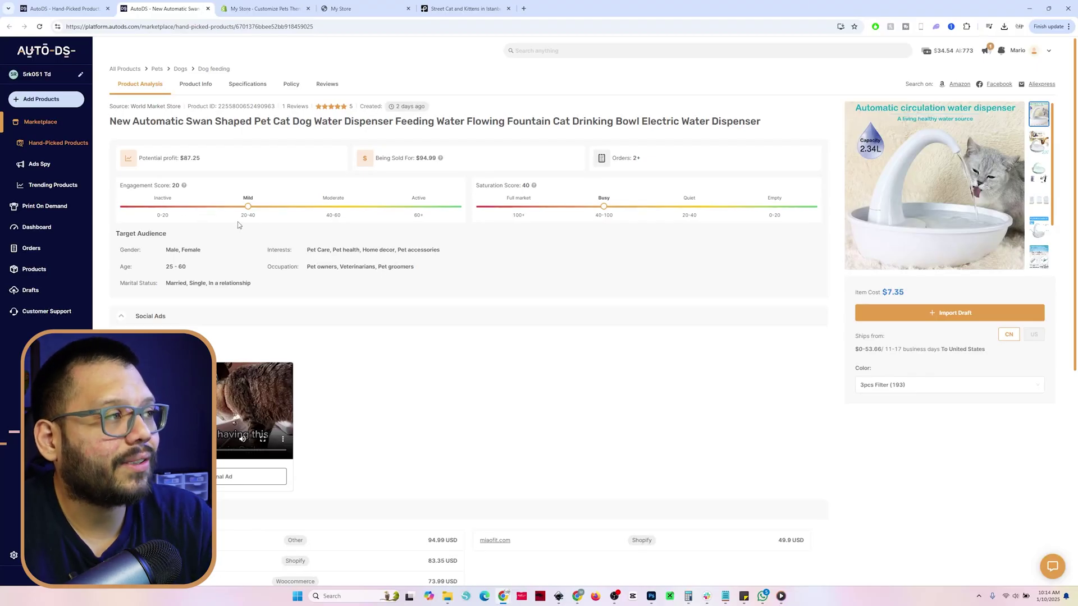
{"action": "left_click", "coordinate": [317, 224]}
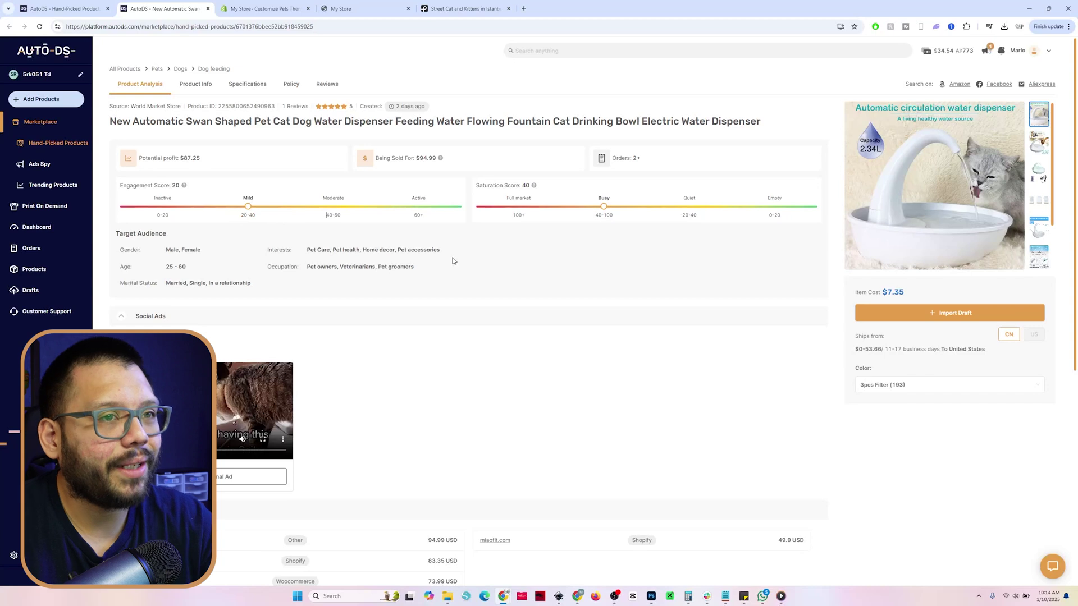
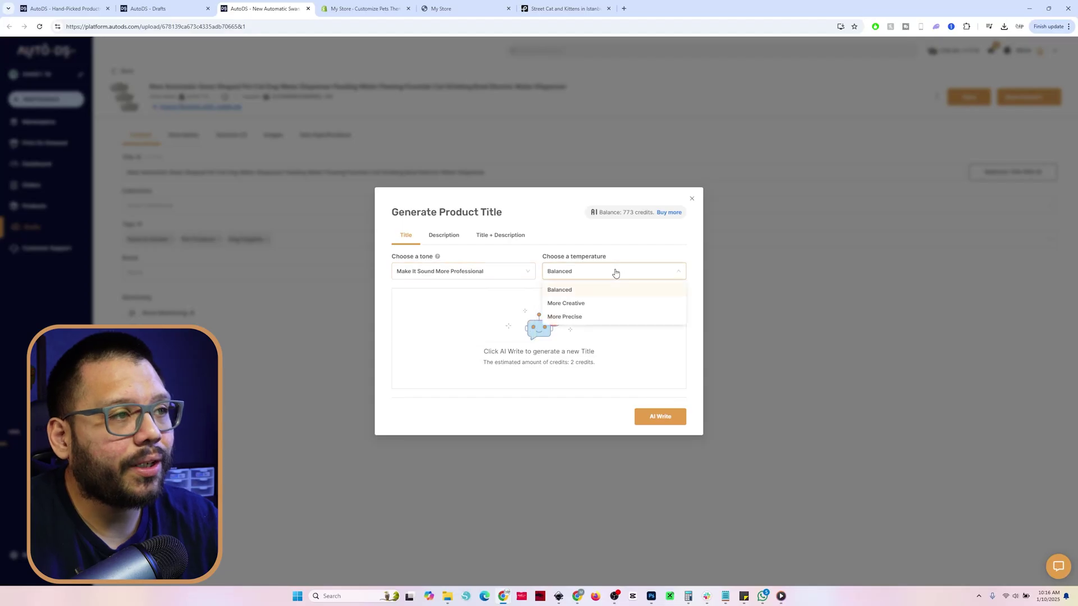
Set the AI title tone to Make It Sound More Funny and temperature to More Creative
{"action": "left_click", "coordinate": [494, 274]}
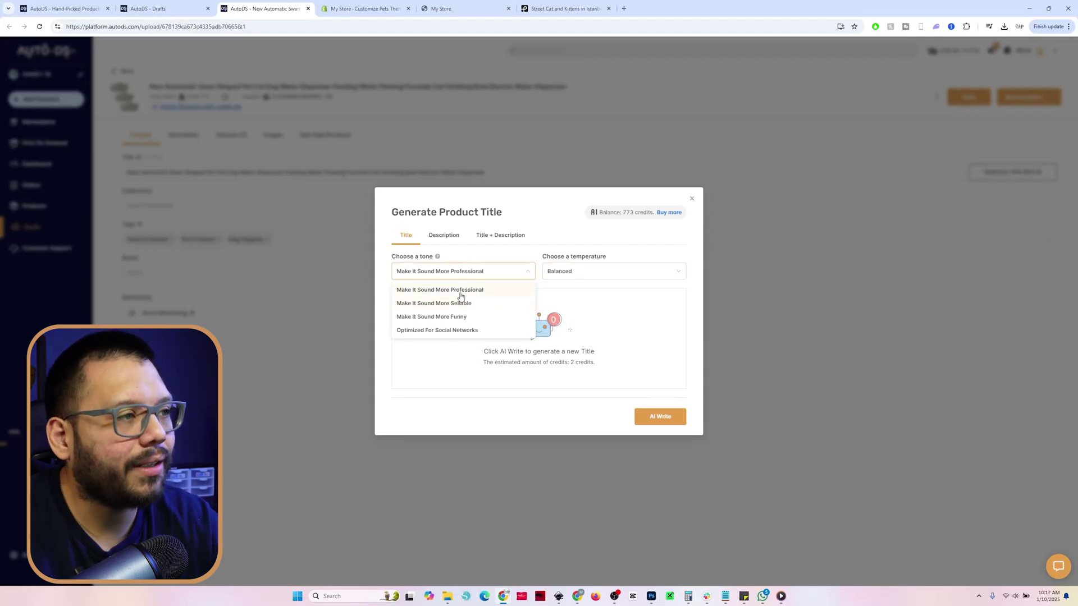
{"action": "left_click", "coordinate": [495, 318]}
{"action": "left_click", "coordinate": [575, 279]}
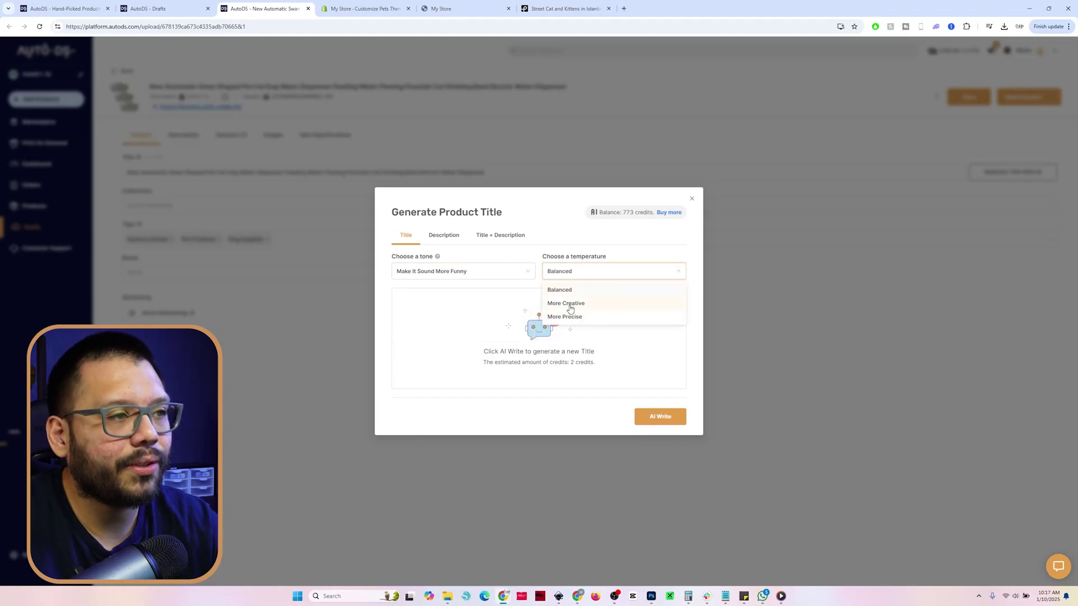
{"action": "left_click", "coordinate": [569, 306]}
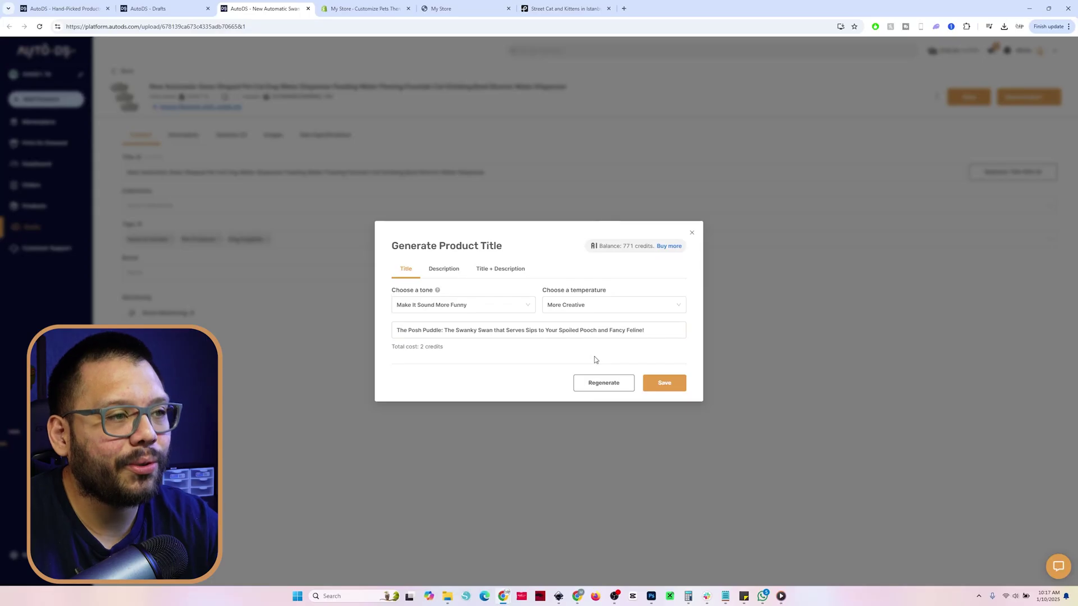
Trim the end of the generated 'The Posh Puddle: The Swanky Swan' title, then restore it
{"action": "left_click_drag", "start_coordinate": [645, 330], "coordinate": [352, 328]}
{"action": "left_click", "coordinate": [540, 354]}
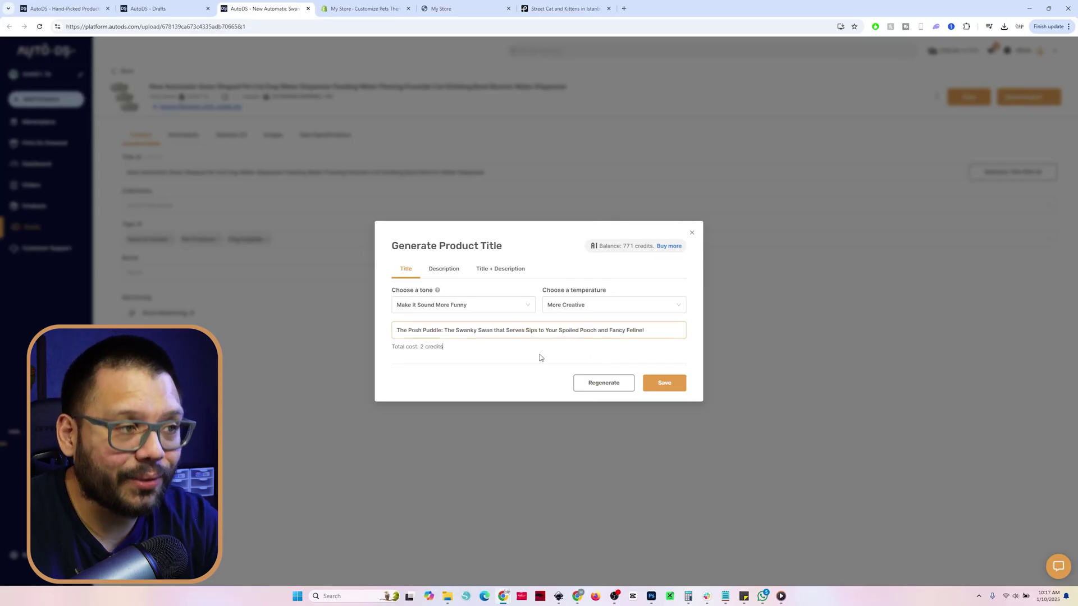
{"action": "left_click_drag", "start_coordinate": [538, 330], "coordinate": [645, 331]}
{"action": "key", "text": "BackSpace"}
{"action": "key", "text": "ctrl+BackSpace"}
{"action": "key", "text": "ctrl+BackSpace"}
{"action": "key", "text": "ctrl+BackSpace"}
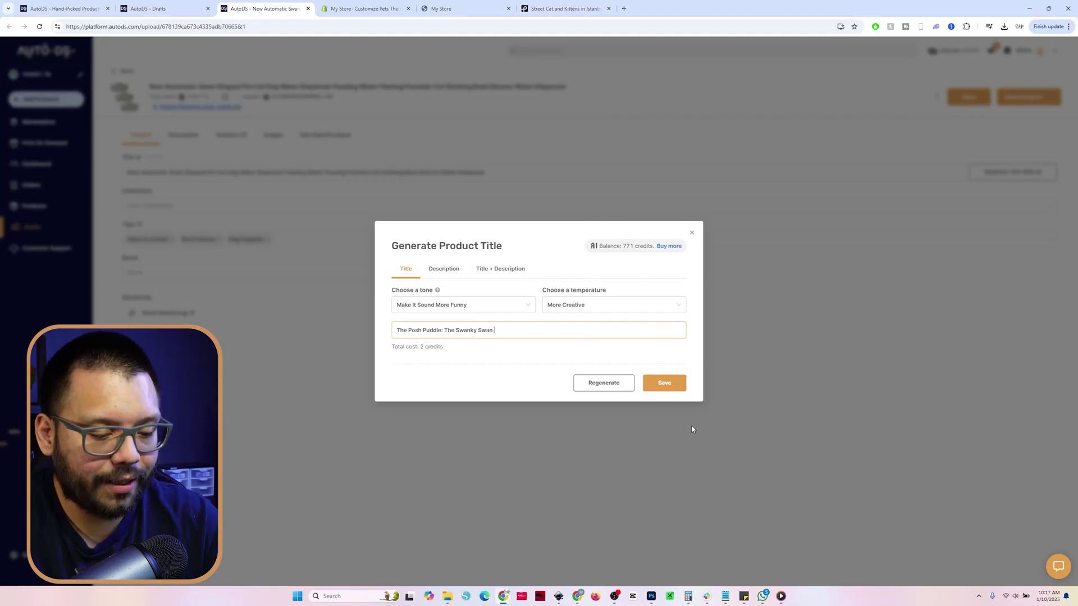
{"action": "key", "text": "ctrl+z"}
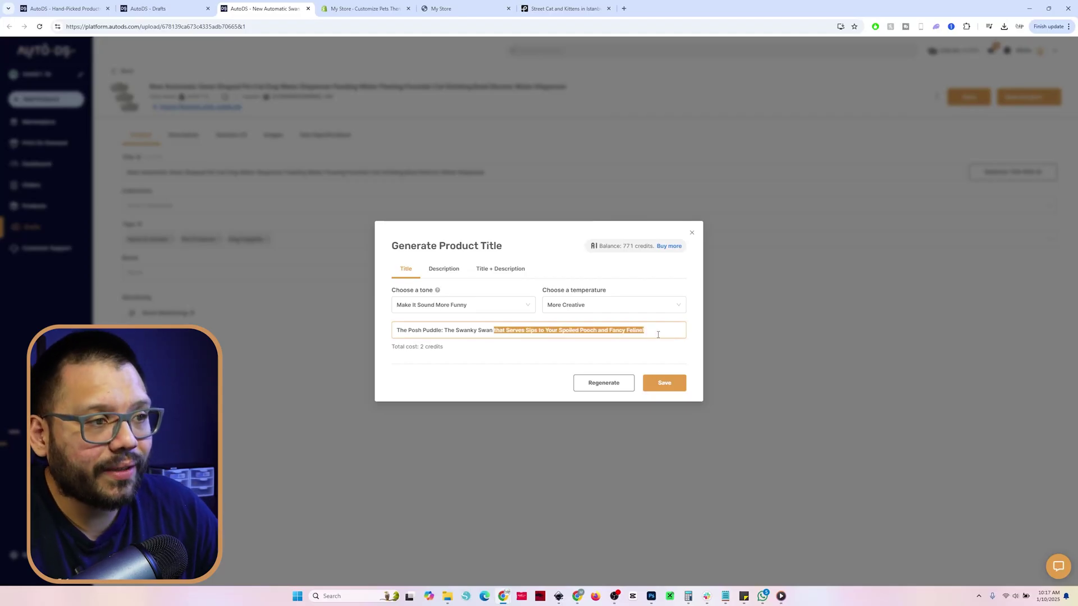
{"action": "left_click", "coordinate": [627, 345]}
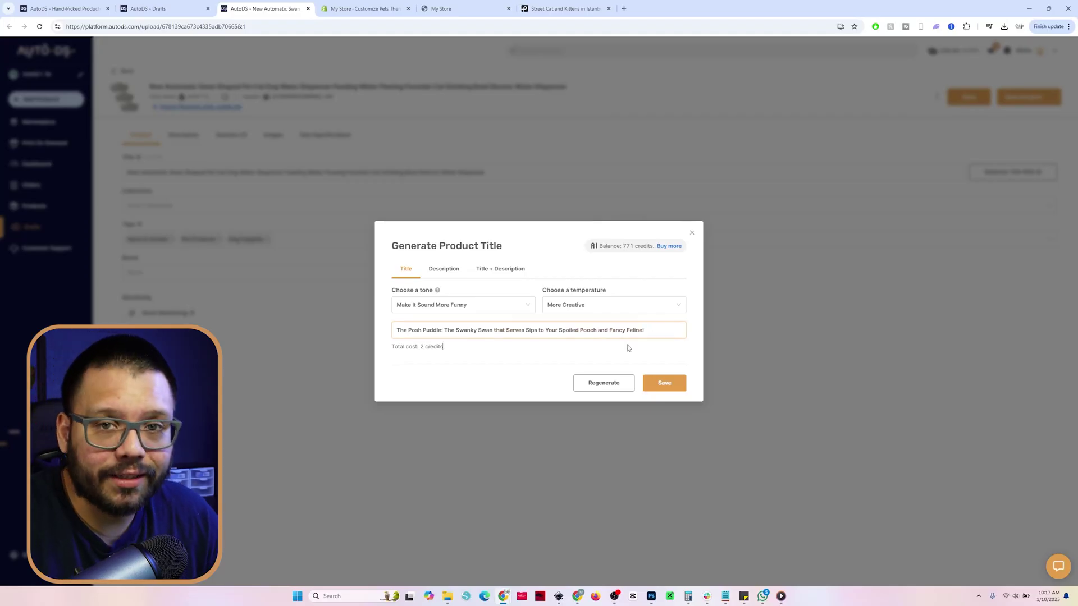
{"action": "left_click", "coordinate": [470, 268]}
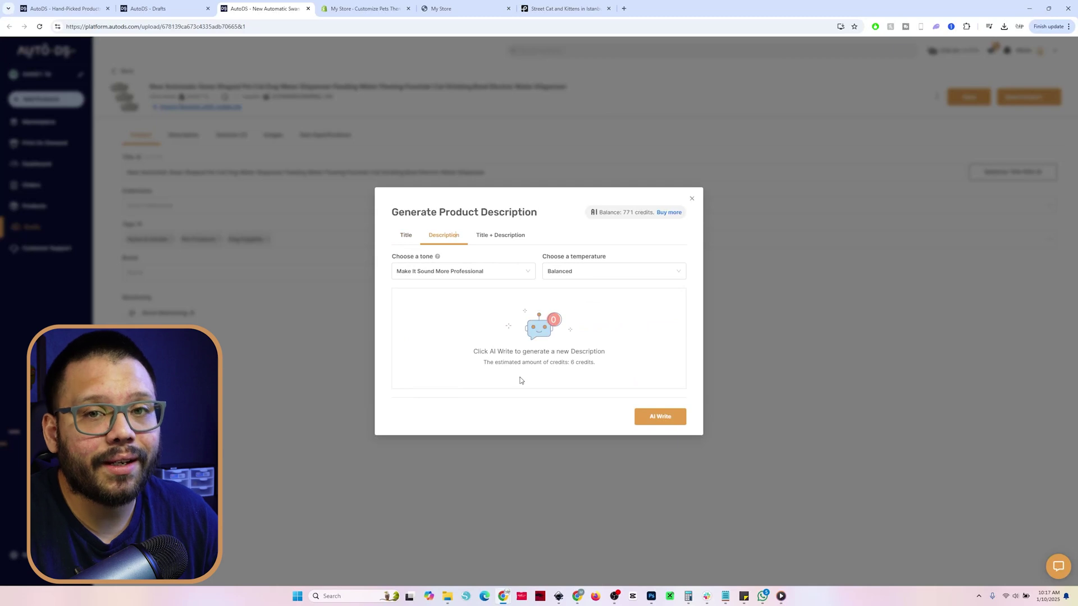
Review the swan dispenser's collections, shipping methods and description, then list its 3Pcs Filter and Water Dispenser variants
{"action": "left_click", "coordinate": [729, 206]}
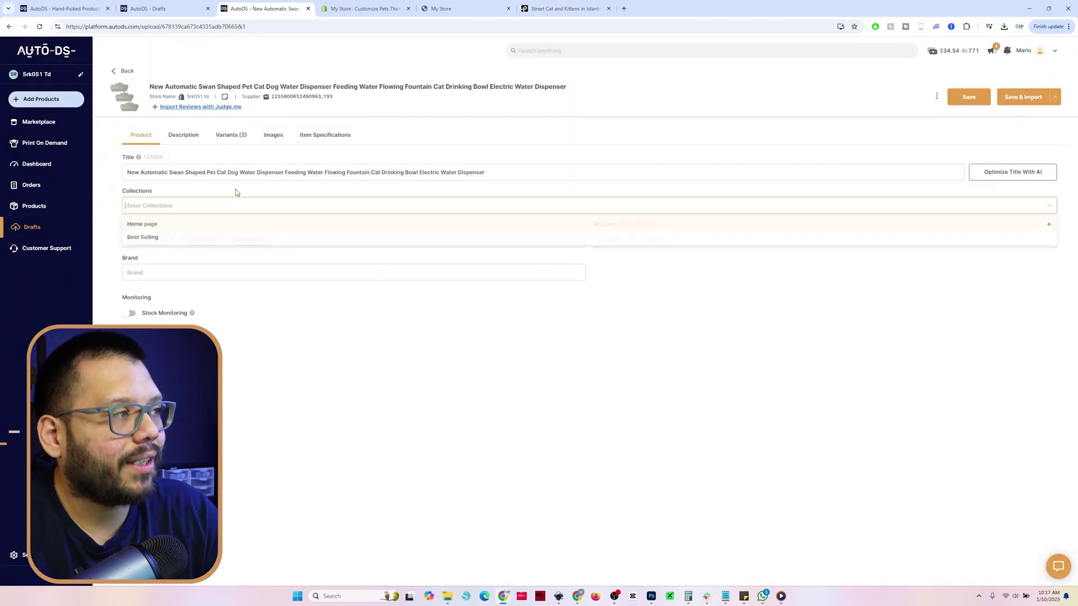
{"action": "left_click", "coordinate": [400, 385]}
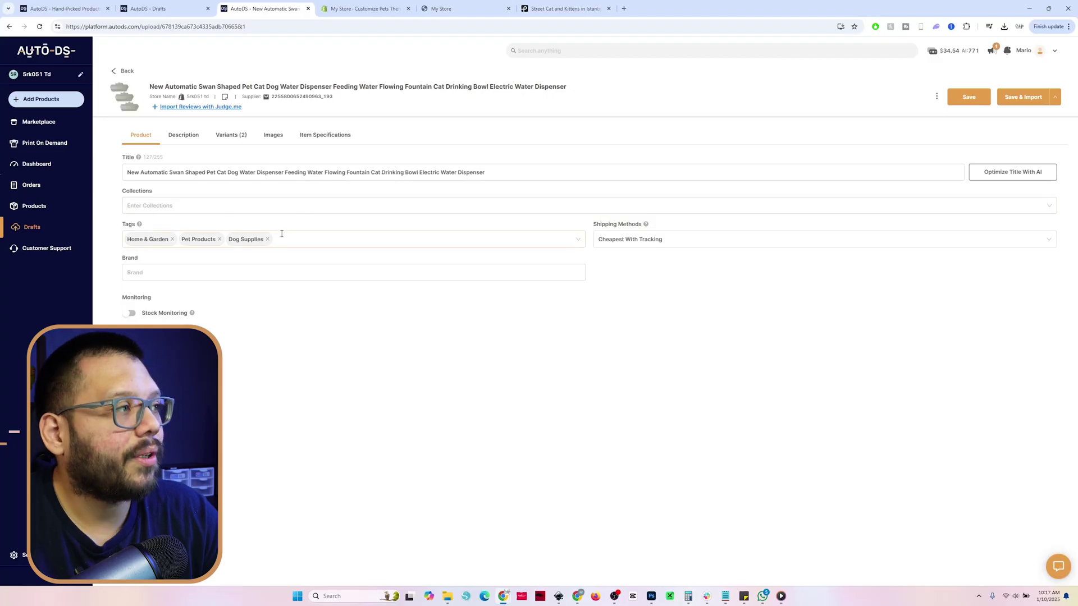
{"action": "left_click", "coordinate": [690, 242]}
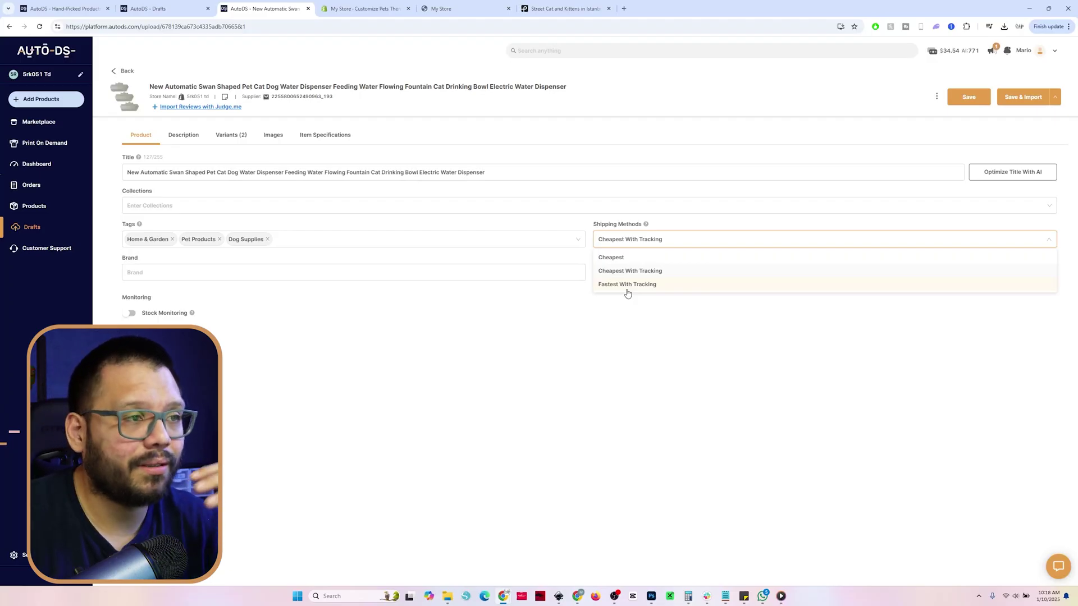
{"action": "left_click", "coordinate": [198, 136]}
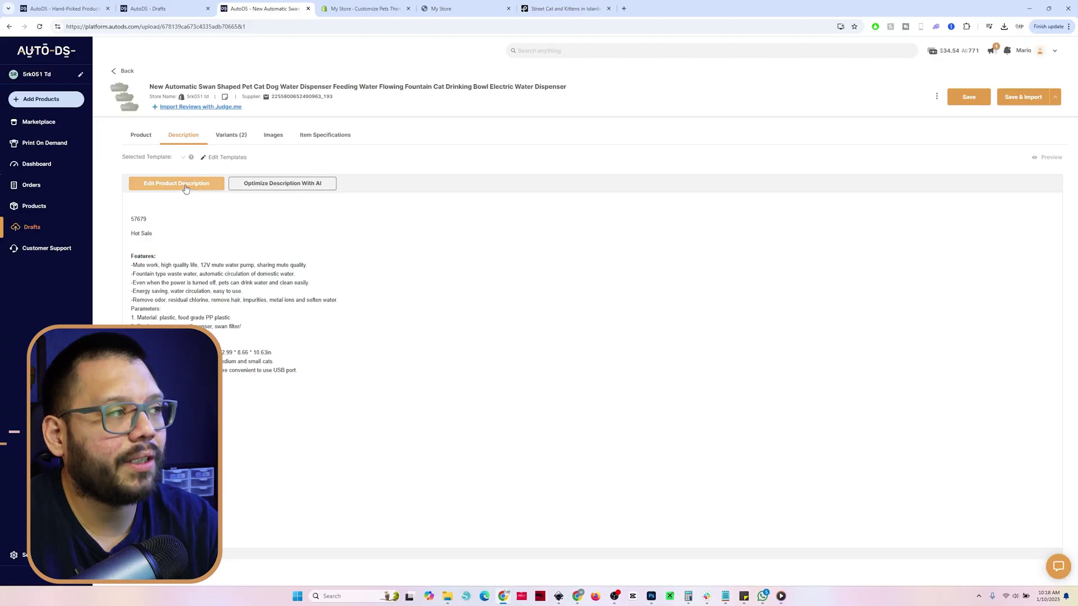
{"action": "left_click", "coordinate": [235, 136]}
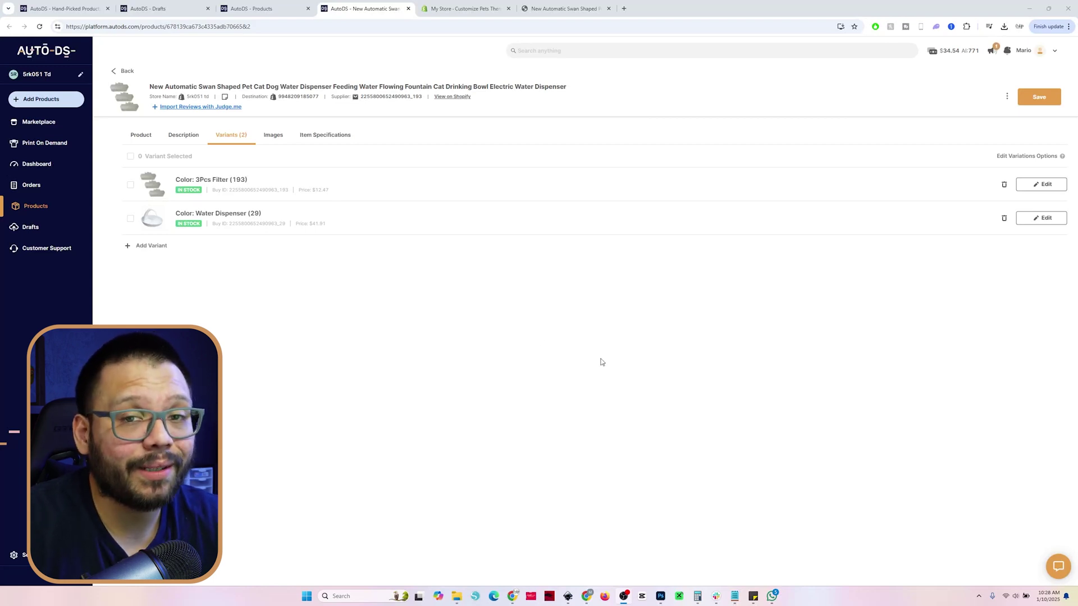
Change the 3Pcs Filter variant's profit from 0.3 to 1.3, giving $13.58 sell price and $6.76 profit
{"action": "left_click", "coordinate": [1045, 185]}
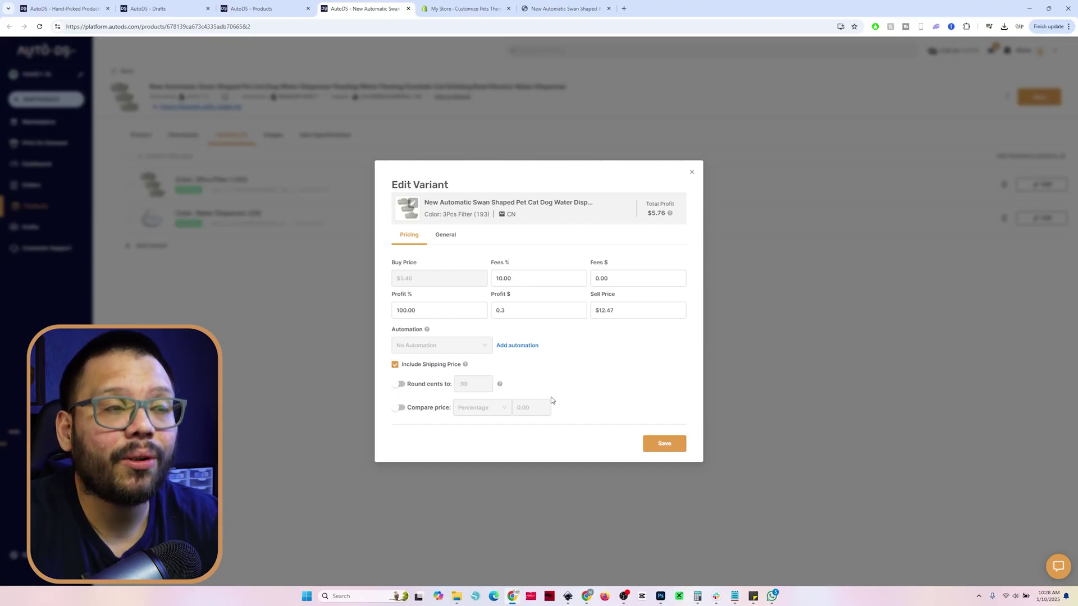
{"action": "left_click", "coordinate": [519, 277]}
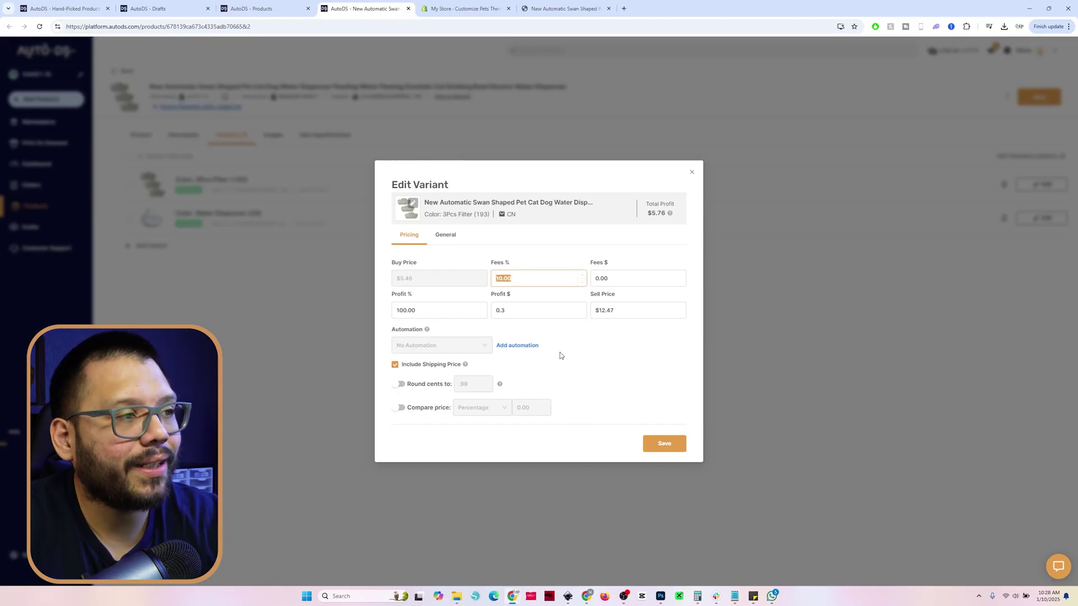
{"action": "key", "text": "Tab"}
{"action": "key", "text": "Tab"}
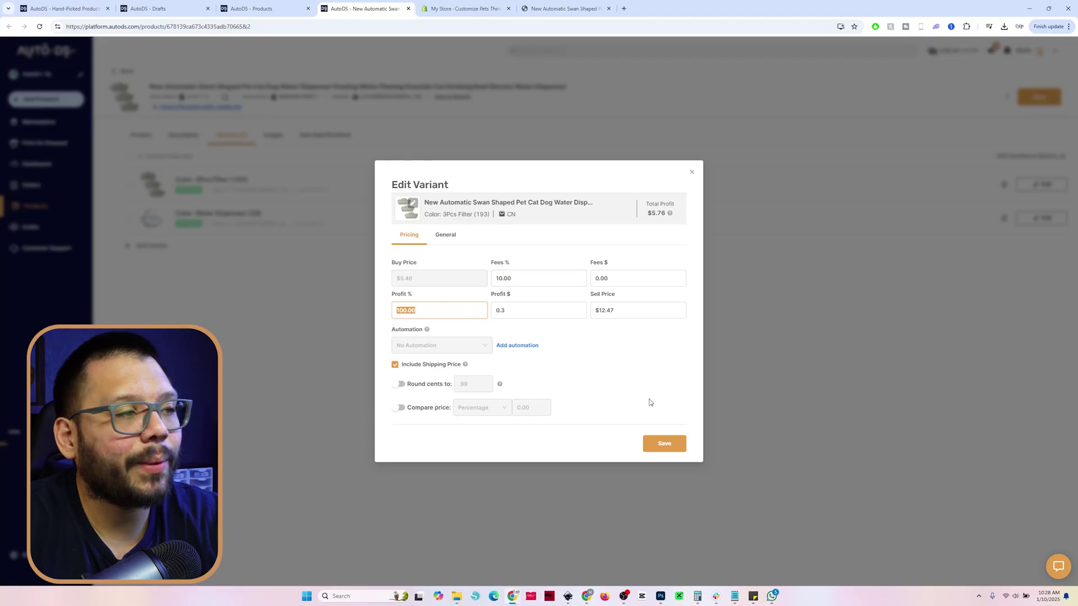
{"action": "key", "text": "Tab"}
{"action": "key", "text": "Tab"}
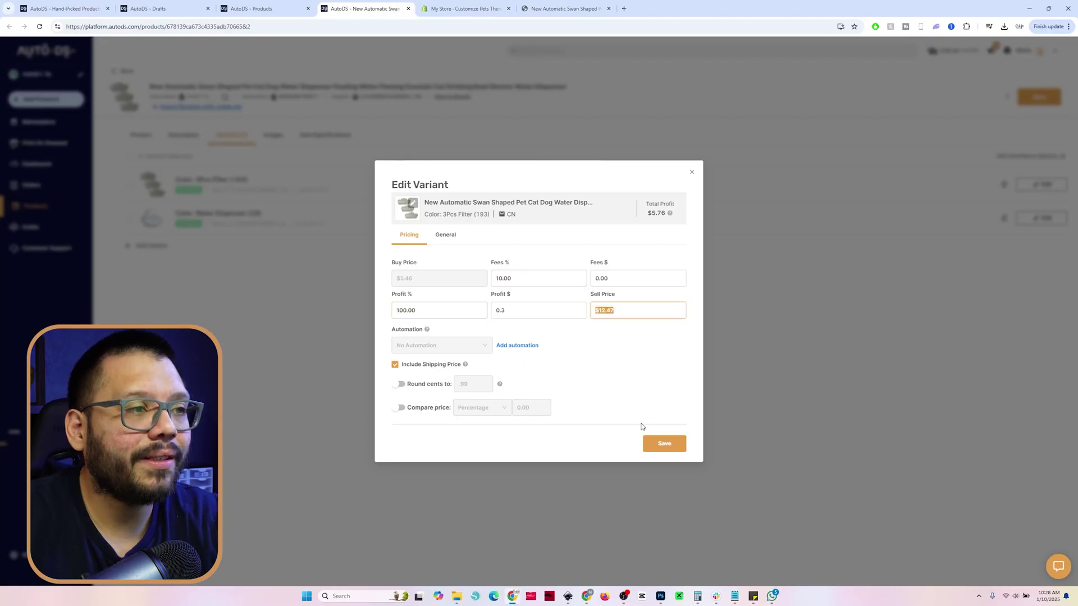
{"action": "left_click", "coordinate": [655, 214]}
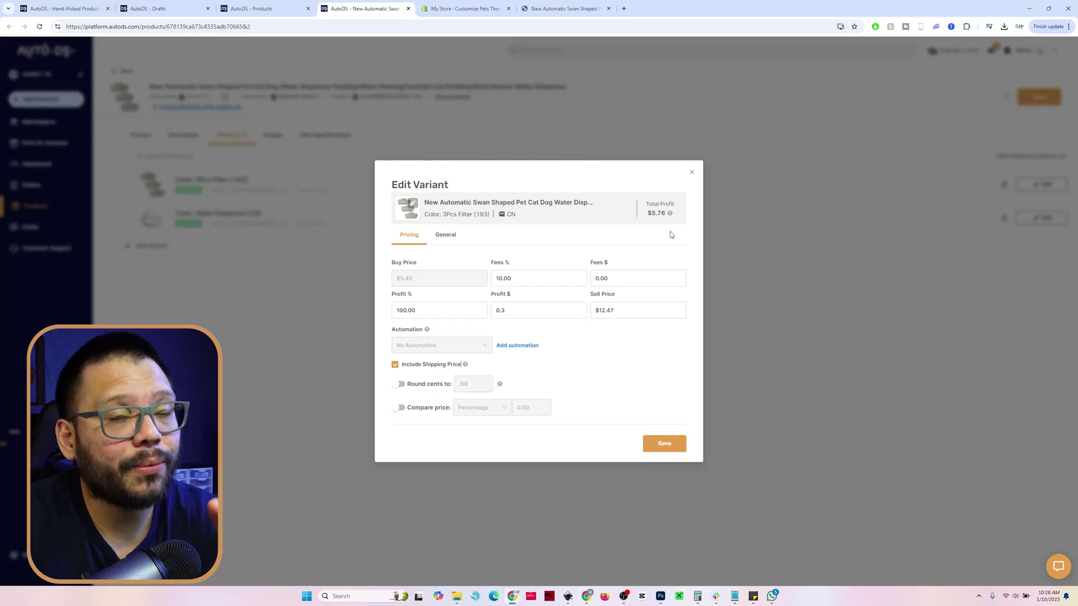
{"action": "double_click", "coordinate": [657, 213]}
{"action": "left_click_drag", "start_coordinate": [541, 273], "coordinate": [479, 277]}
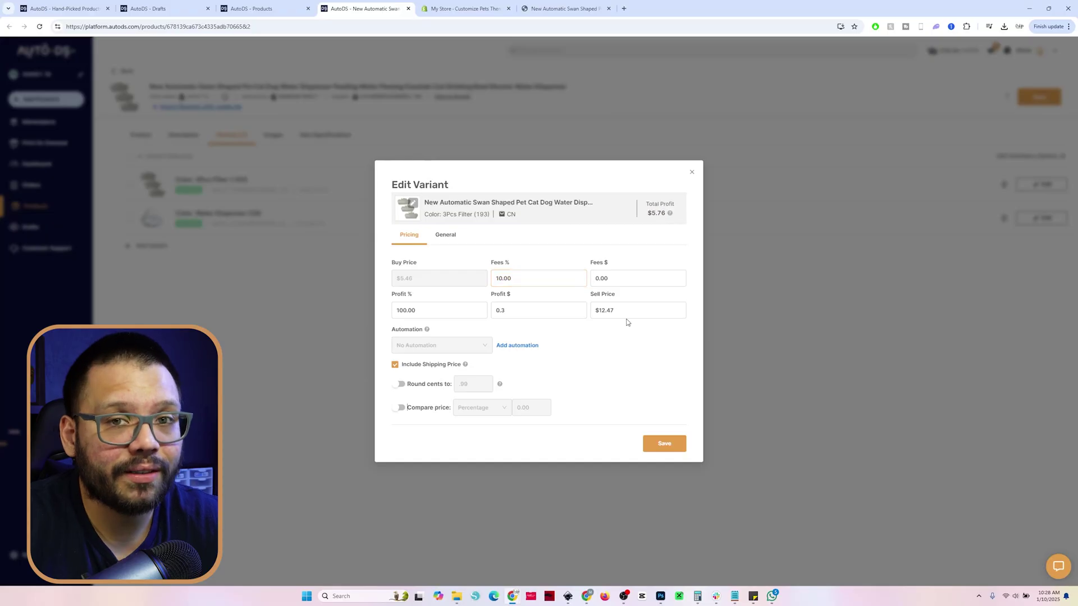
{"action": "type", "text": "1"}
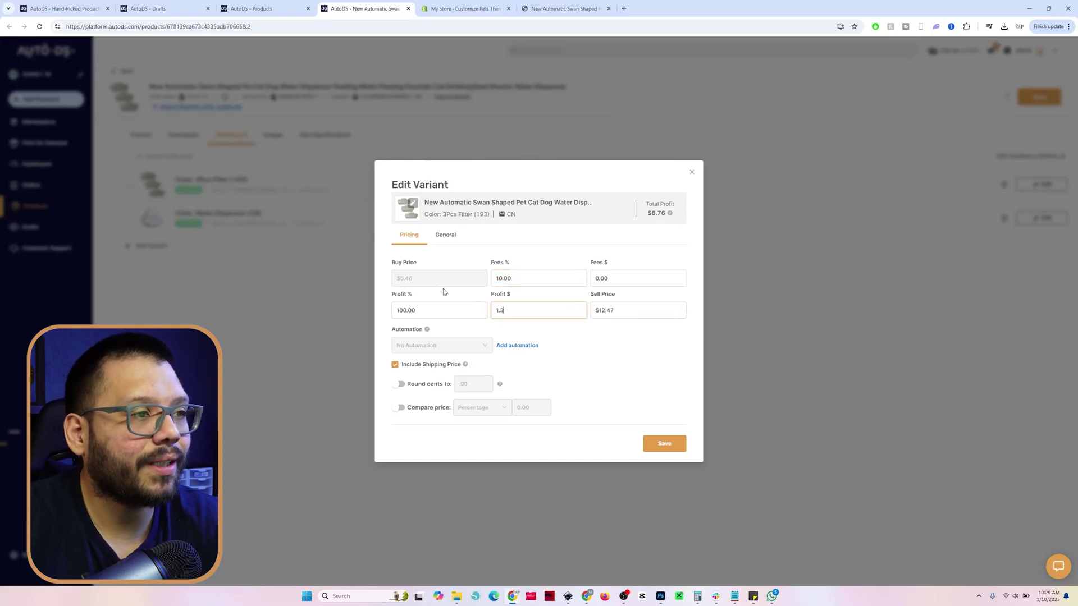
{"action": "left_click_drag", "start_coordinate": [650, 216], "coordinate": [651, 236]}
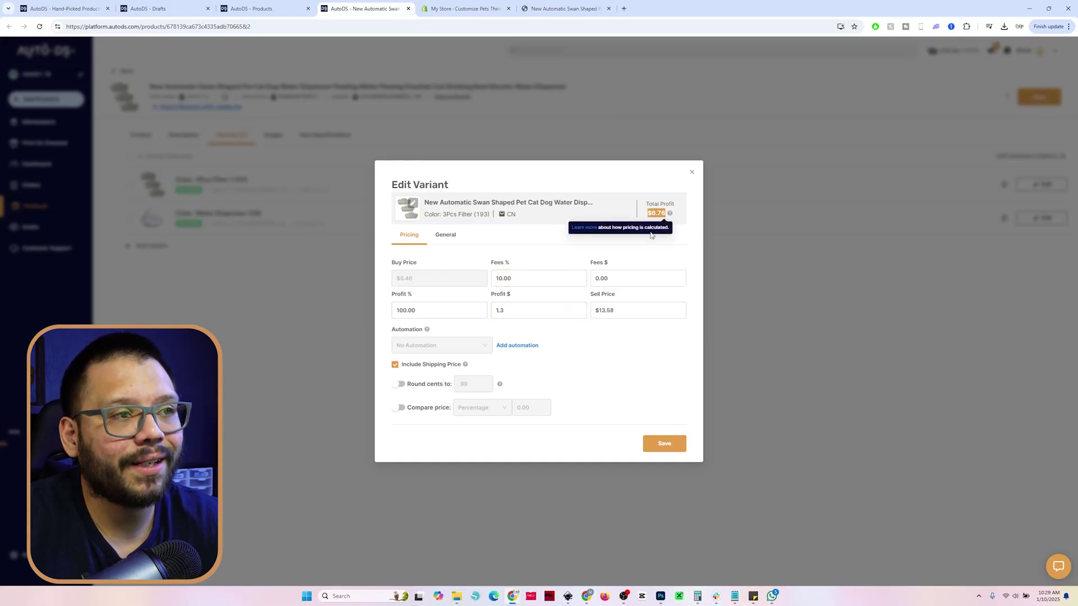
{"action": "left_click", "coordinate": [697, 596]}
Calculate 13.58 − 5.46 = 8.12, then subtract 6.76 to get 1.36
{"action": "left_click_drag", "start_coordinate": [896, 142], "coordinate": [820, 147]}
{"action": "type", "text": "1"}
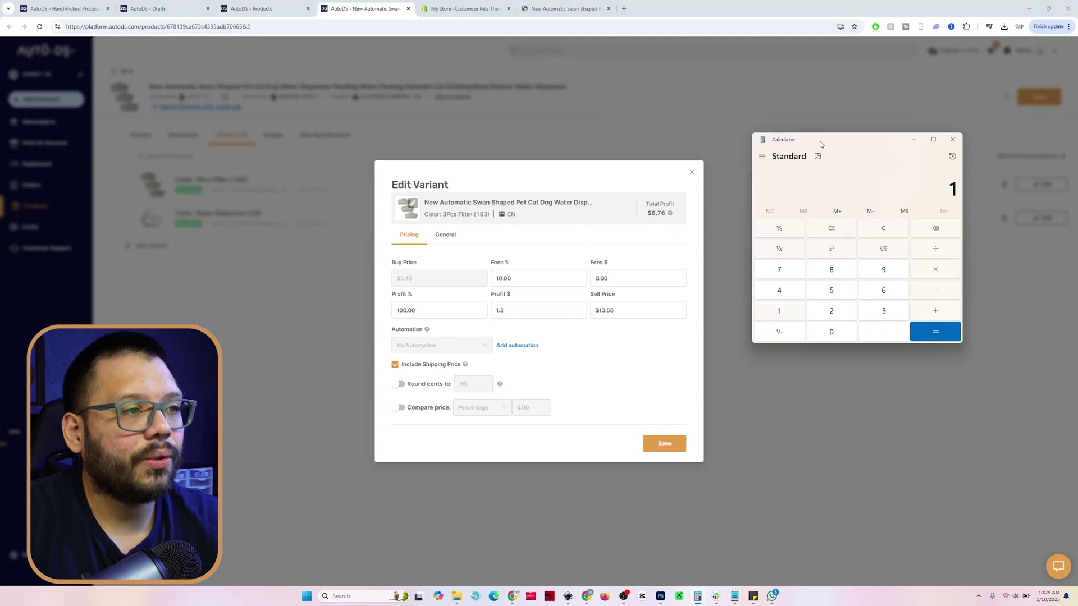
{"action": "type", "text": "3.58 - 5.46"}
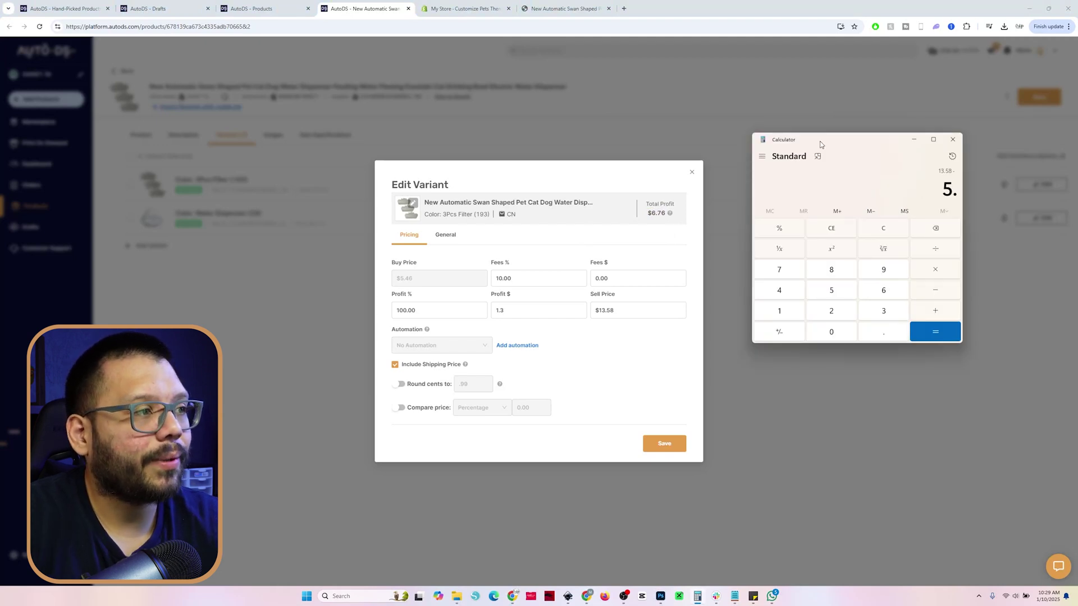
{"action": "key", "text": "Return"}
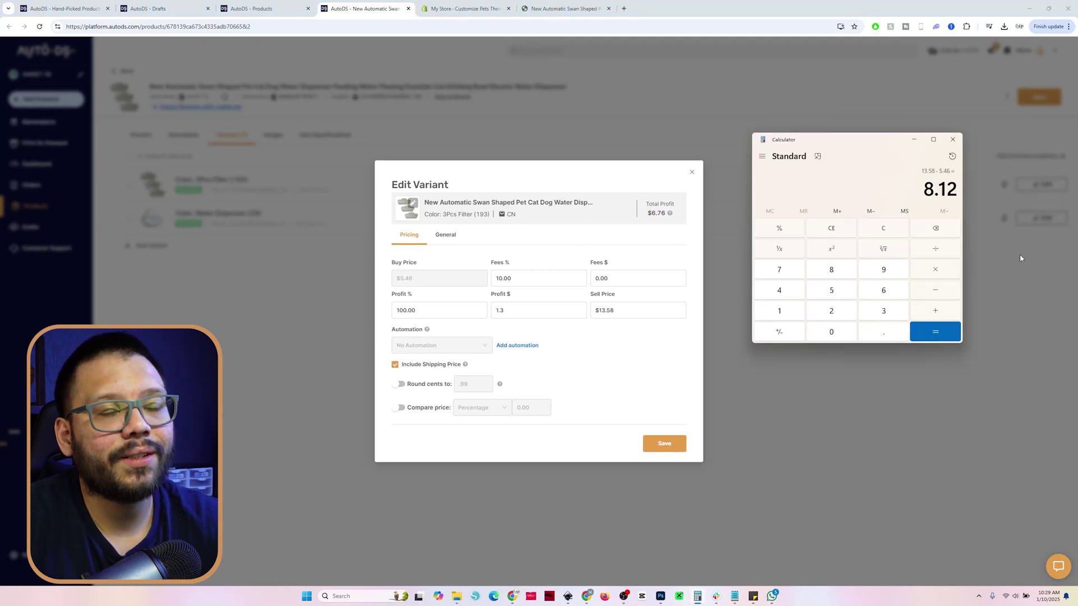
{"action": "type", "text": "-6.76"}
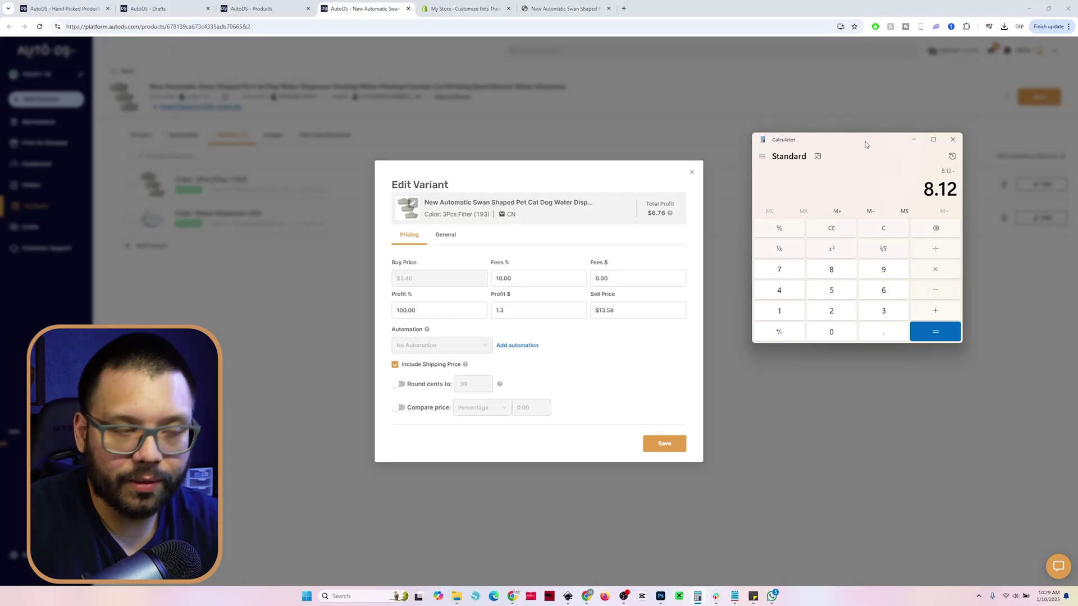
{"action": "key", "text": "Return"}
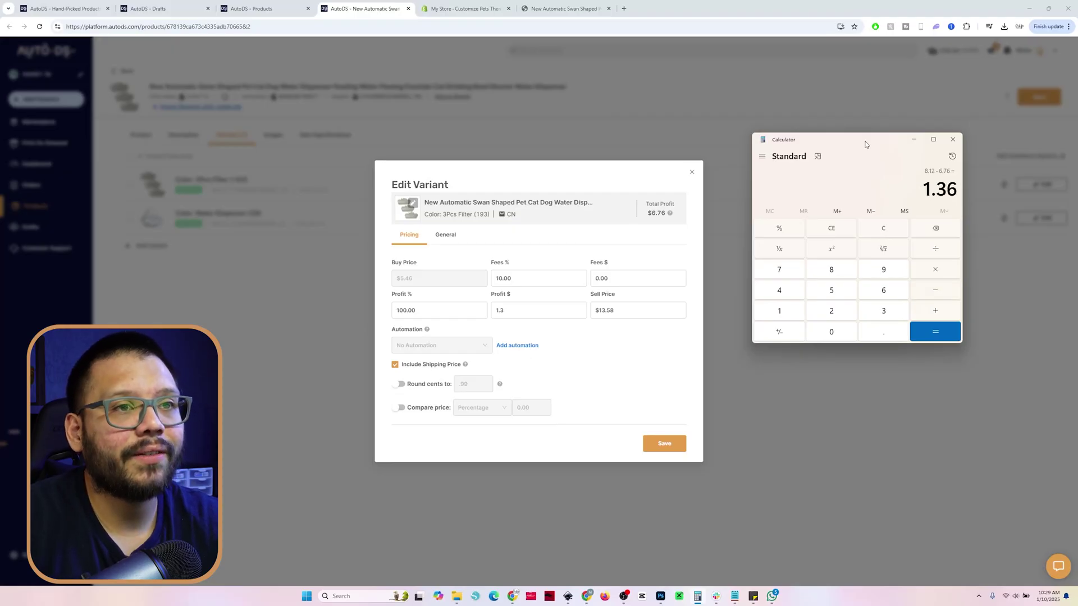
Change the 3Pcs Filter variant's Fees % to 20 and check the recalculated sell price
{"action": "left_click", "coordinate": [536, 276]}
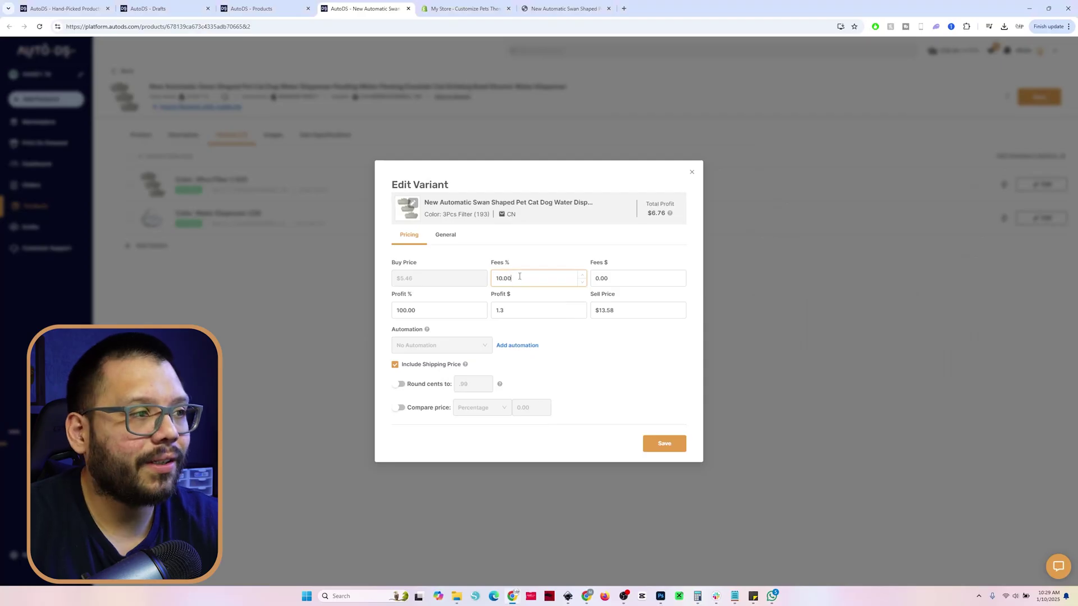
{"action": "type", "text": "20"}
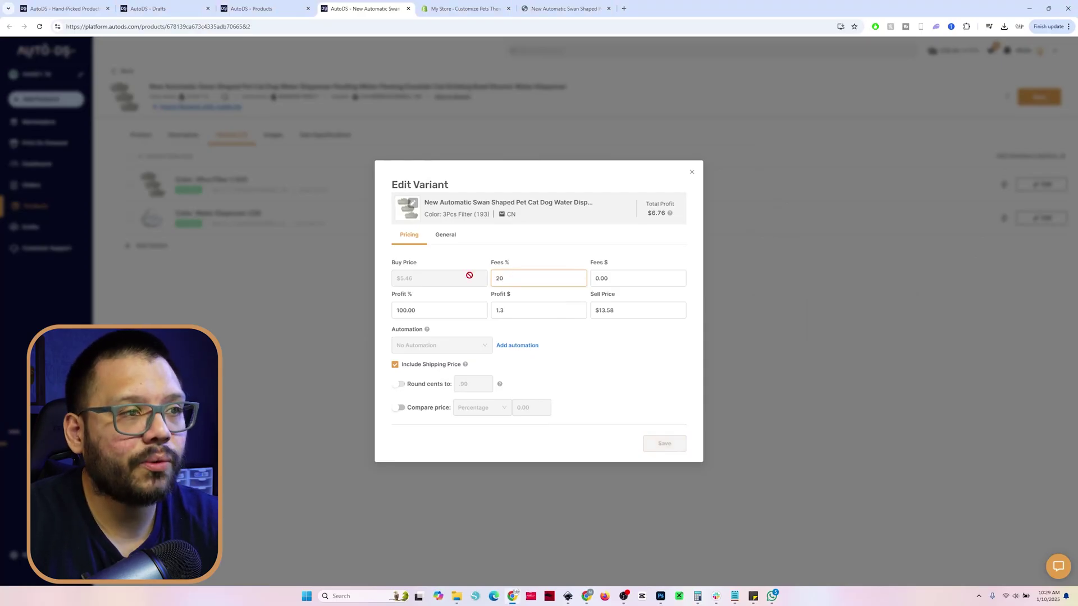
{"action": "left_click", "coordinate": [592, 371]}
{"action": "left_click", "coordinate": [593, 312]}
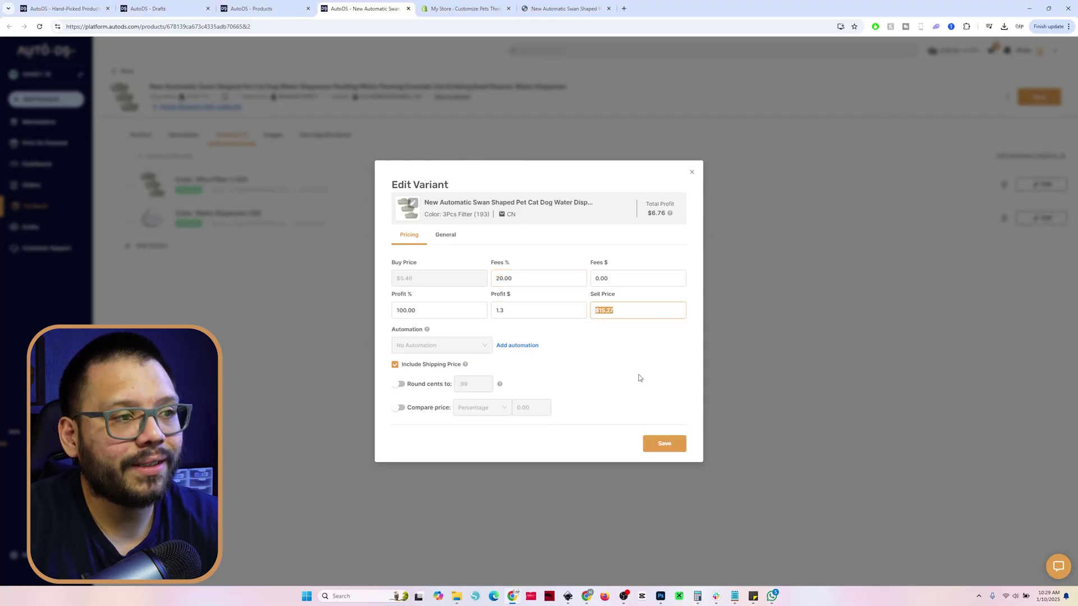
{"action": "double_click", "coordinate": [657, 213]}
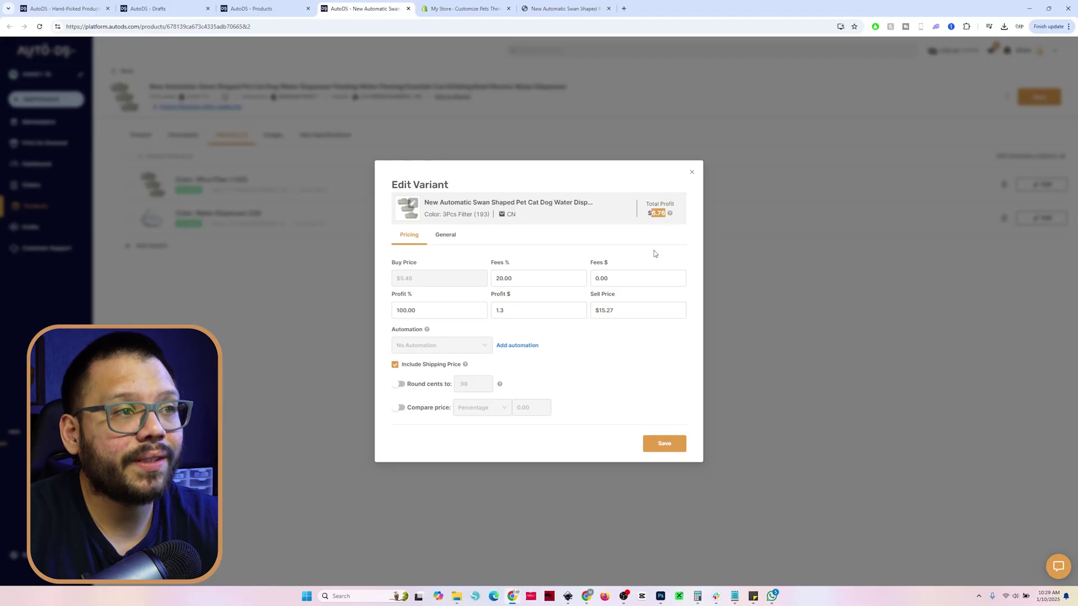
Set Profit % to 120 for a $16.64 sell price and save the variant
{"action": "left_click_drag", "start_coordinate": [432, 311], "coordinate": [368, 308]}
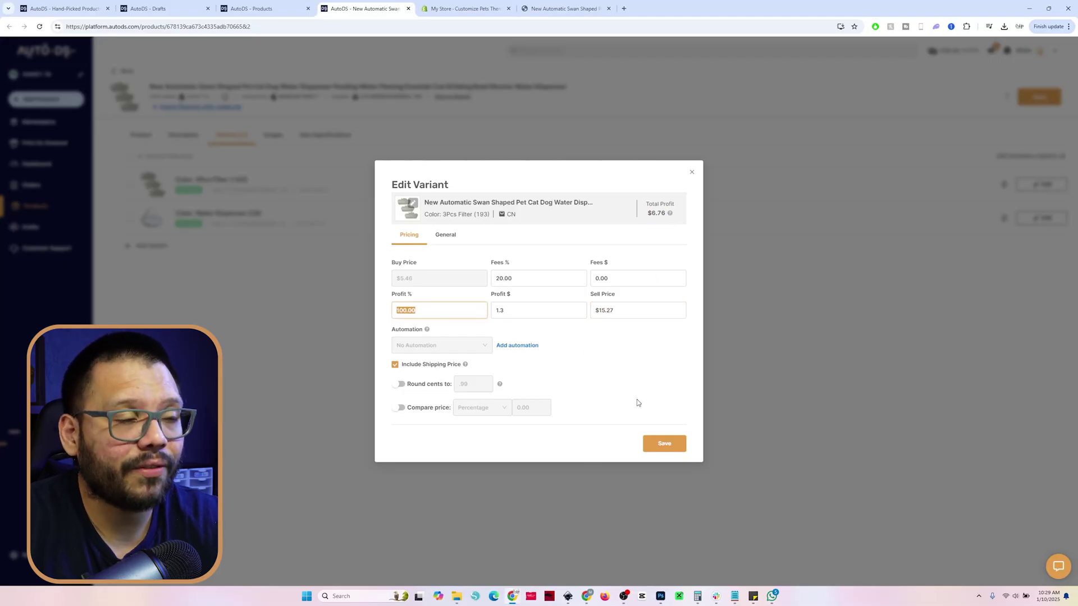
{"action": "type", "text": "120"}
{"action": "key", "text": "Tab"}
{"action": "key", "text": "Tab"}
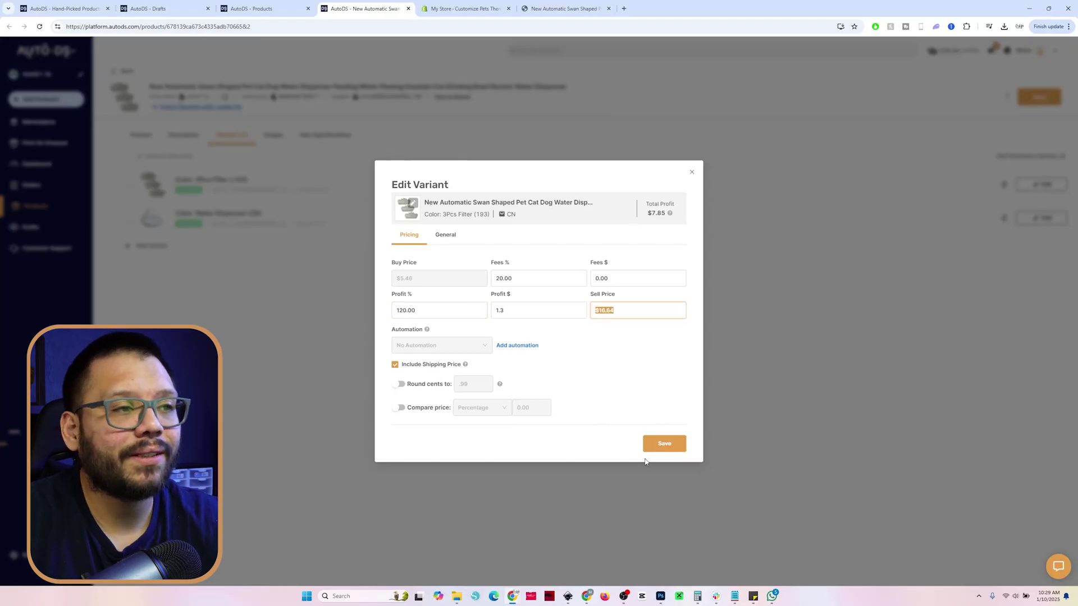
{"action": "left_click_drag", "start_coordinate": [654, 216], "coordinate": [662, 215]}
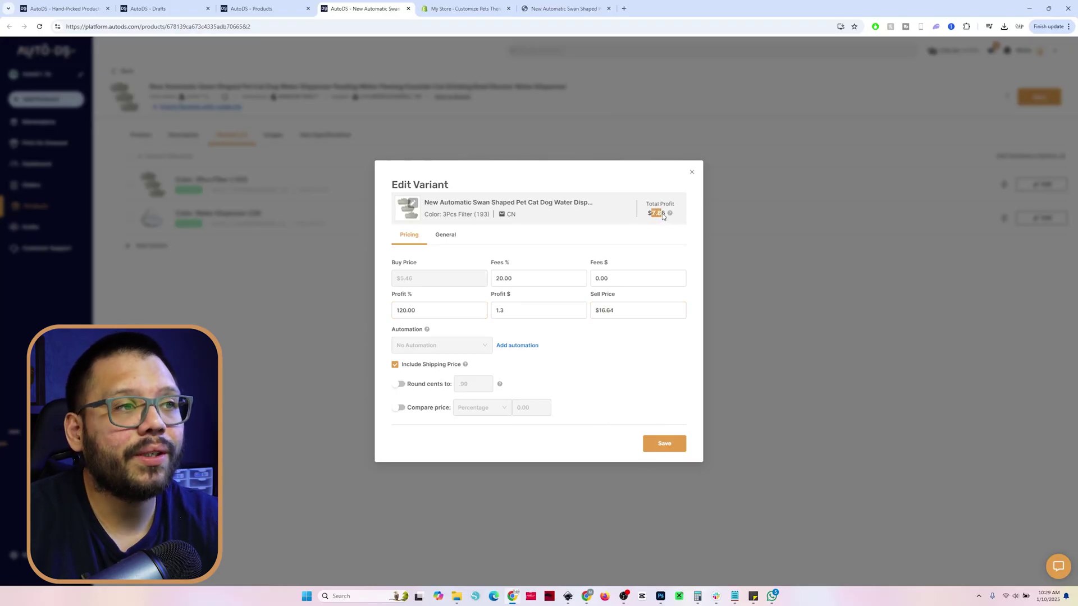
{"action": "left_click", "coordinate": [660, 242]}
{"action": "double_click", "coordinate": [543, 277]}
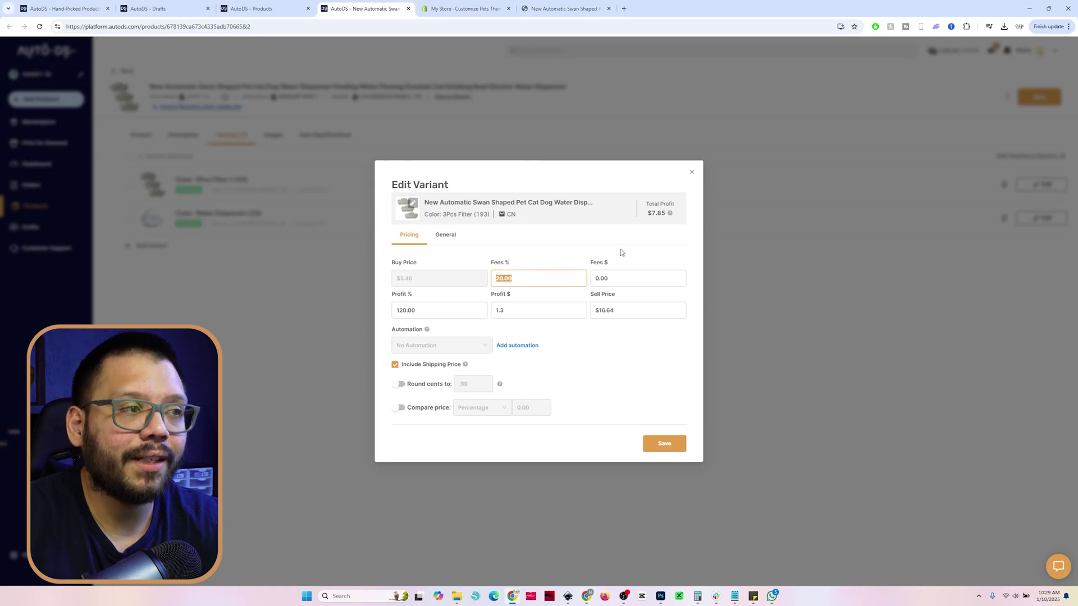
{"action": "left_click", "coordinate": [662, 445]}
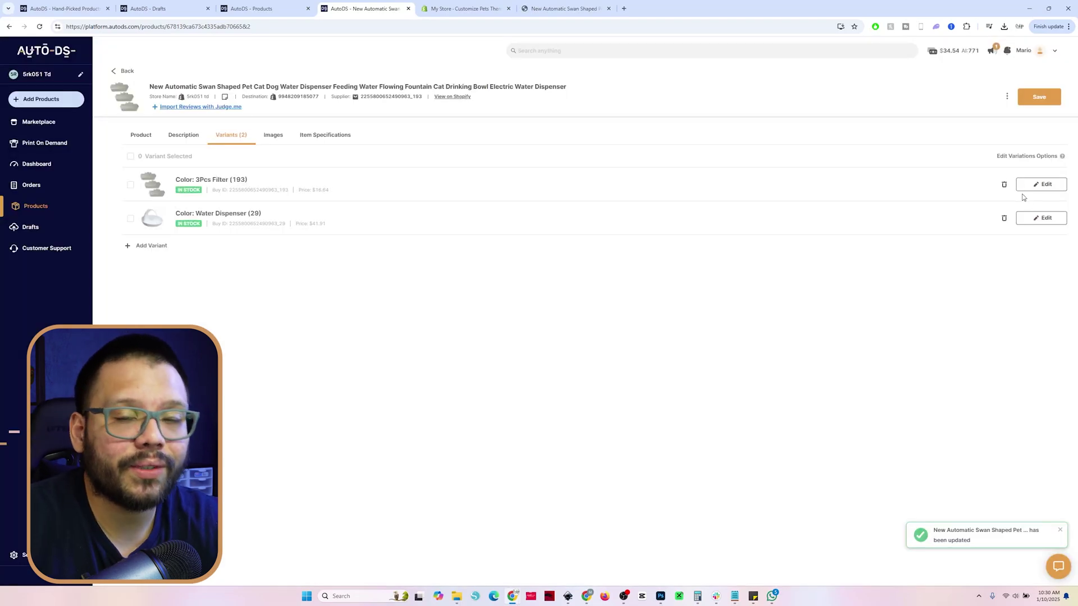
{"action": "left_click", "coordinate": [130, 157]}
Review bulk Profit % and Sell Price for both variants, then save the swan dispenser product
{"action": "left_click", "coordinate": [202, 156]}
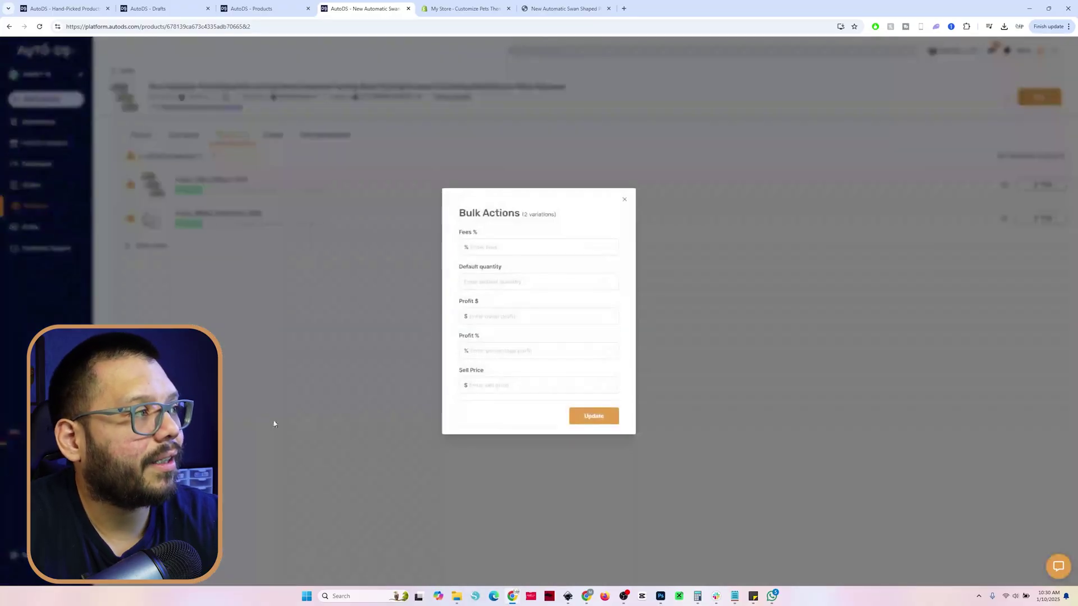
{"action": "left_click", "coordinate": [493, 352]}
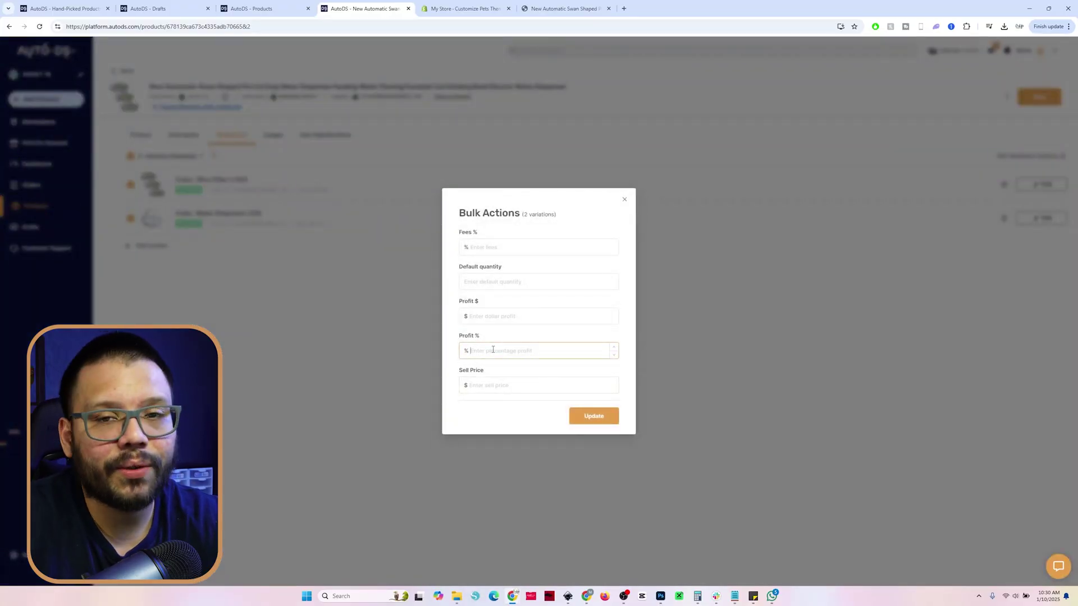
{"action": "left_click", "coordinate": [499, 385]}
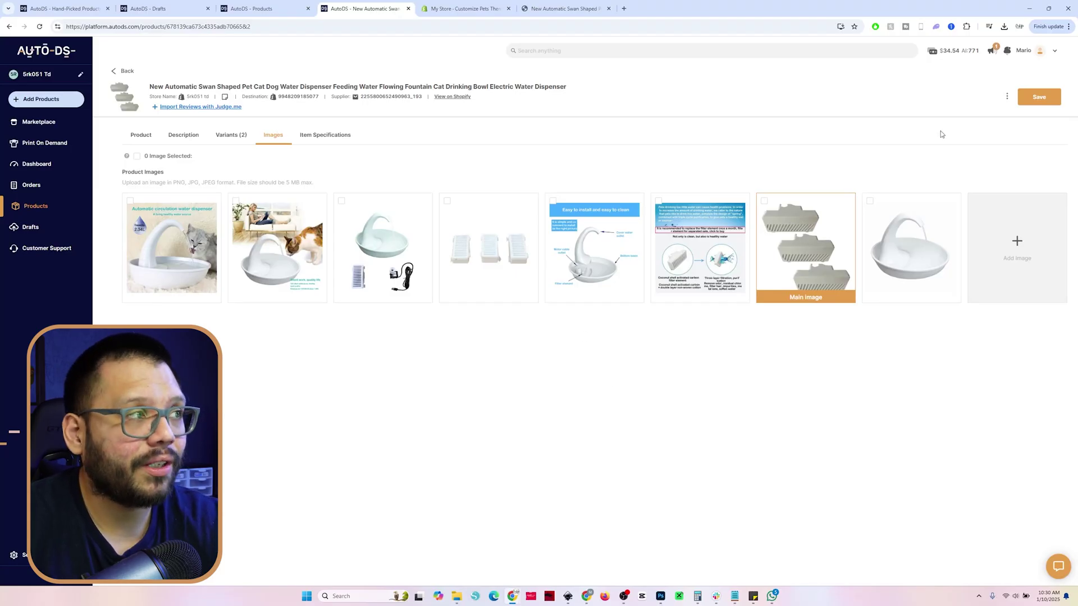
{"action": "left_click", "coordinate": [1039, 98]}
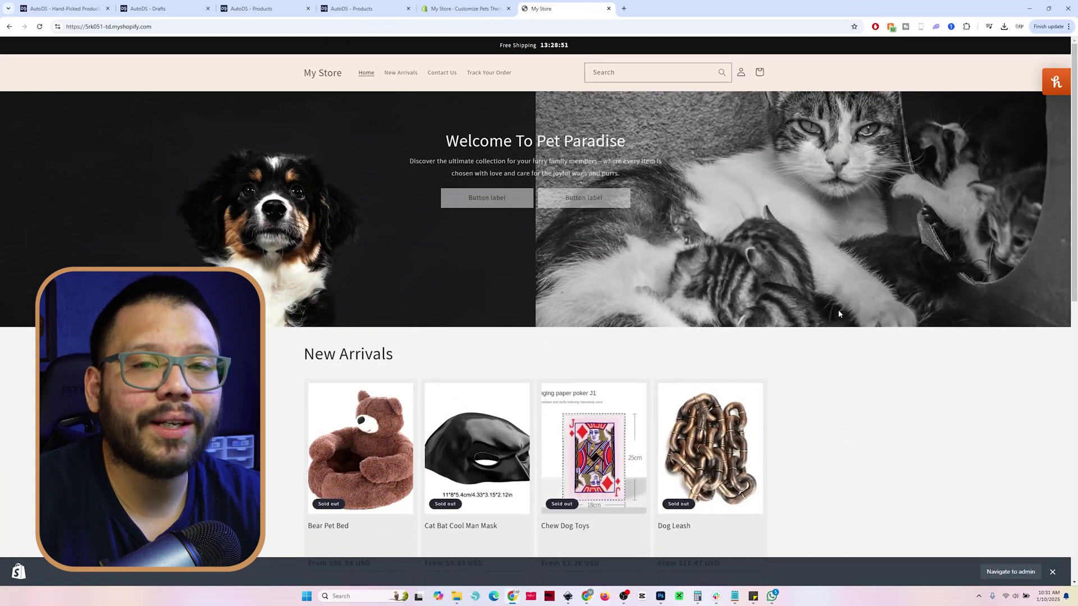
Open the swan dispenser's product page from the New Arrivals collection
{"action": "left_click", "coordinate": [400, 72]}
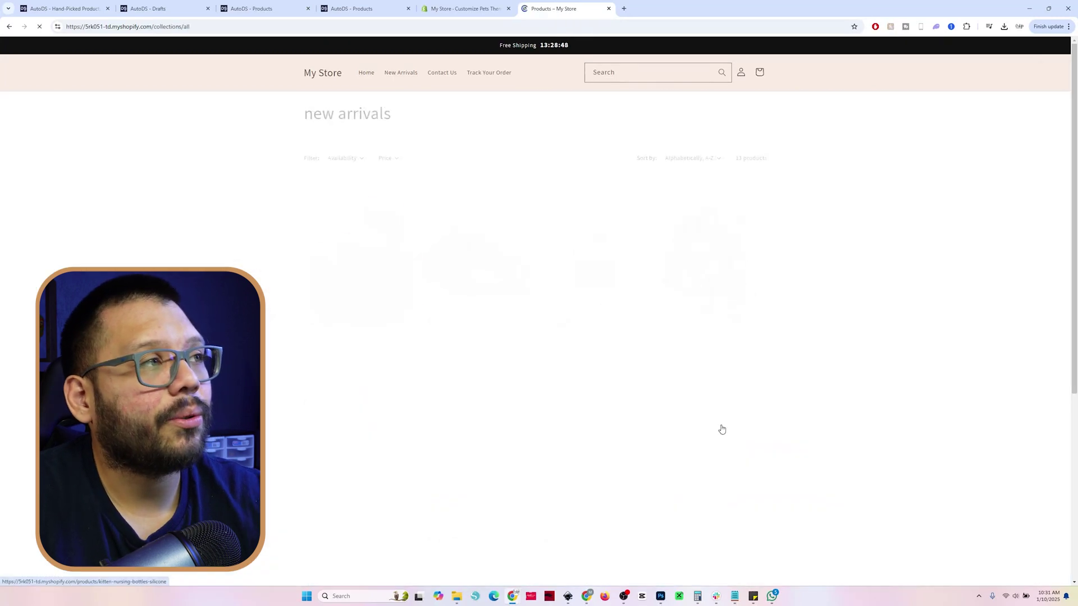
{"action": "scroll", "coordinate": [832, 351], "scroll_direction": "down", "scroll_amount": 3}
{"action": "scroll", "coordinate": [832, 352], "scroll_direction": "down", "scroll_amount": 5}
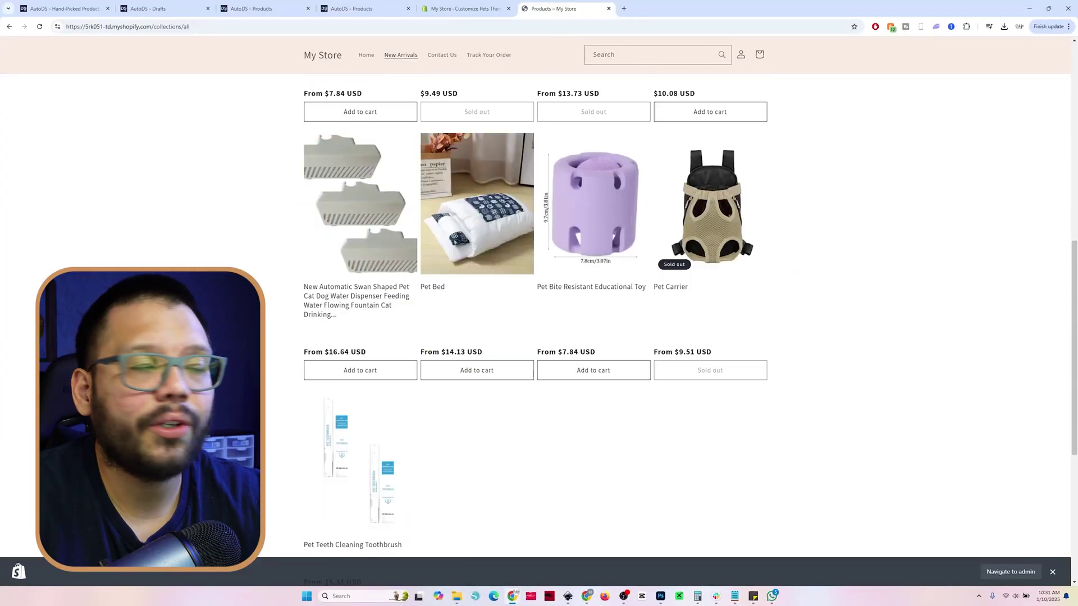
{"action": "left_click", "coordinate": [344, 295]}
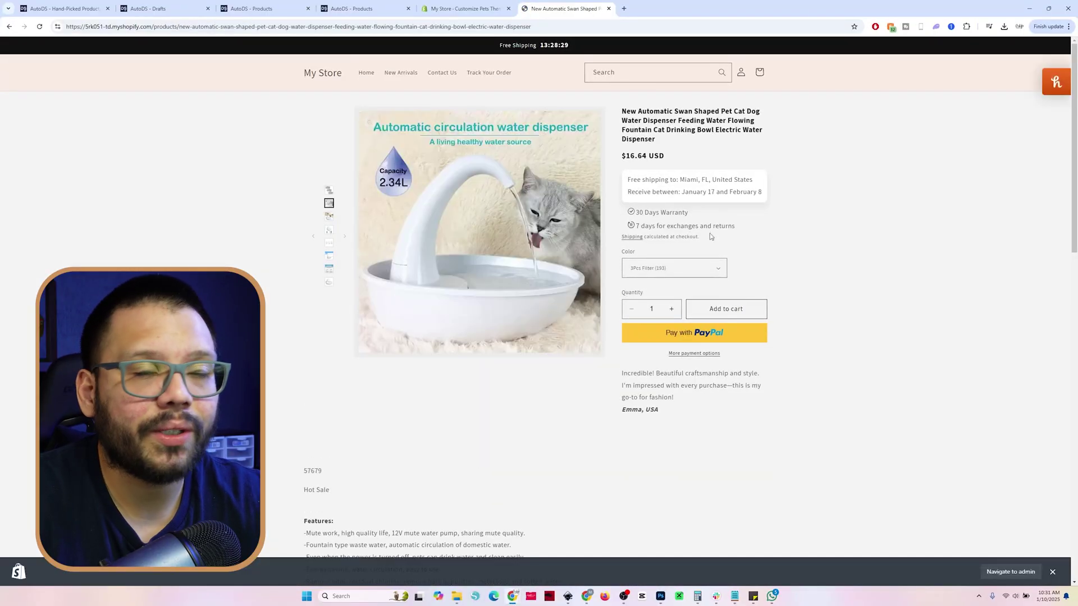
Check the live product title and $16.64 USD price, then scroll down to Related Products
{"action": "mouse_move", "coordinate": [621, 112]}
{"action": "left_mouse_down"}
{"action": "mouse_move", "coordinate": [683, 143]}
{"action": "mouse_move", "coordinate": [624, 113]}
{"action": "left_mouse_up"}
{"action": "left_click", "coordinate": [662, 133]}
{"action": "left_click", "coordinate": [671, 128]}
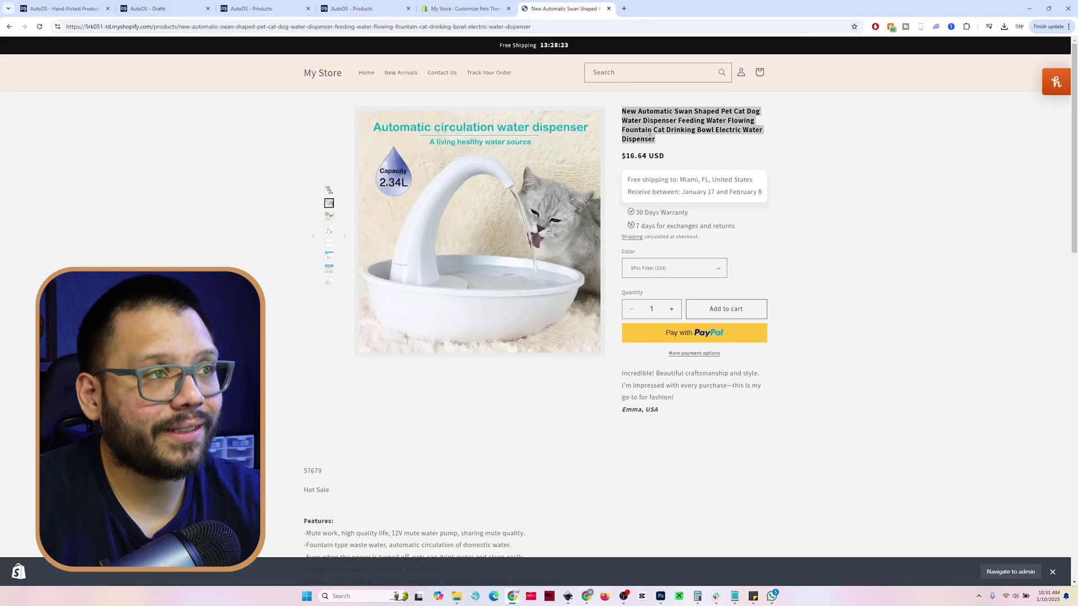
{"action": "left_click_drag", "start_coordinate": [620, 155], "coordinate": [664, 156]}
{"action": "left_click", "coordinate": [665, 155]}
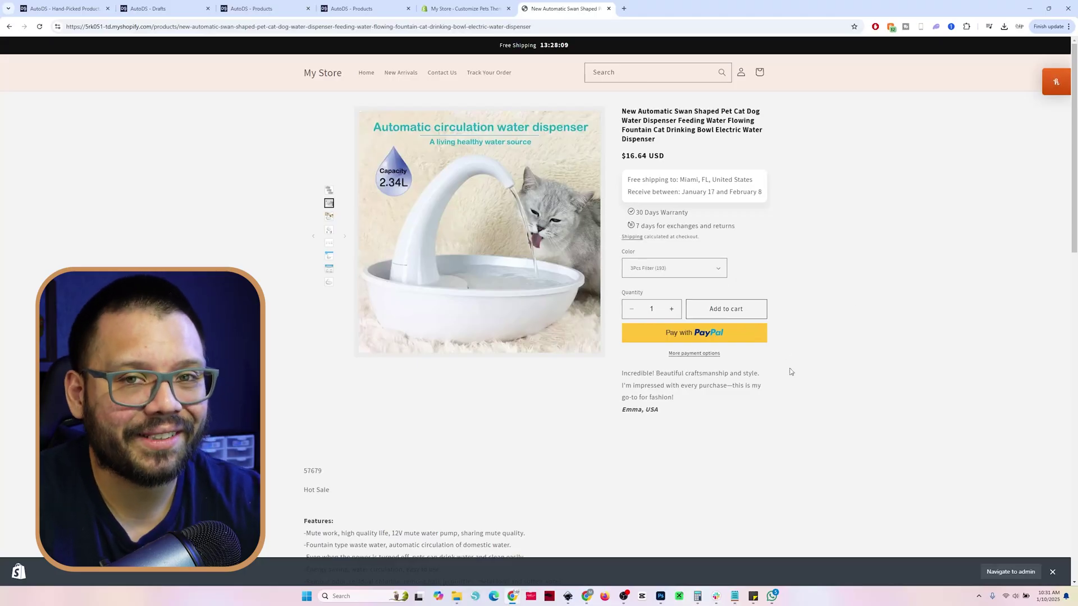
{"action": "scroll", "coordinate": [377, 377], "scroll_direction": "down", "scroll_amount": 8}
{"action": "scroll", "coordinate": [597, 378], "scroll_direction": "down", "scroll_amount": 5}
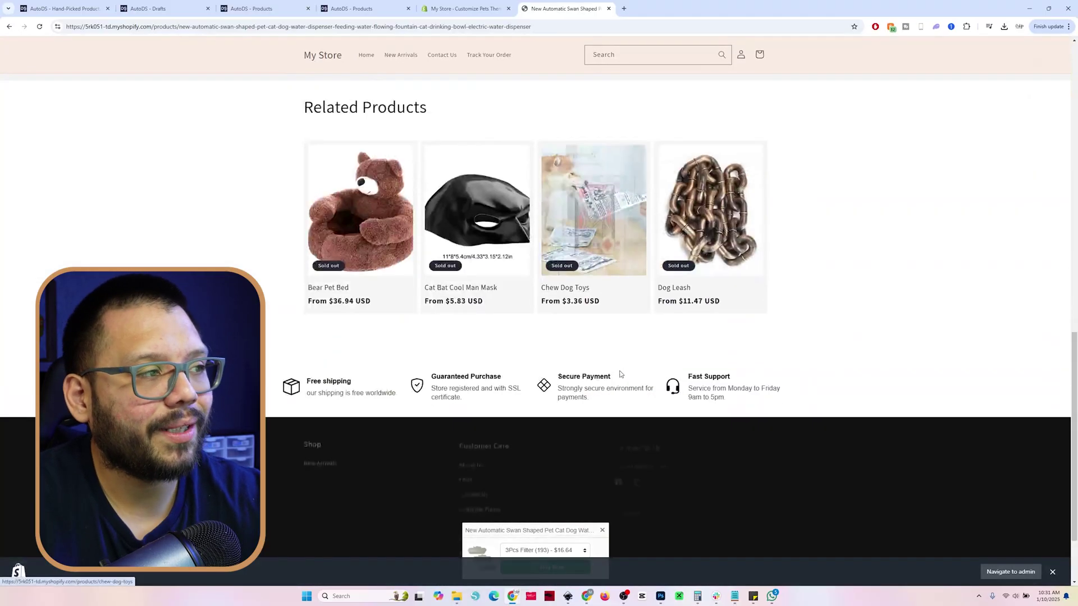